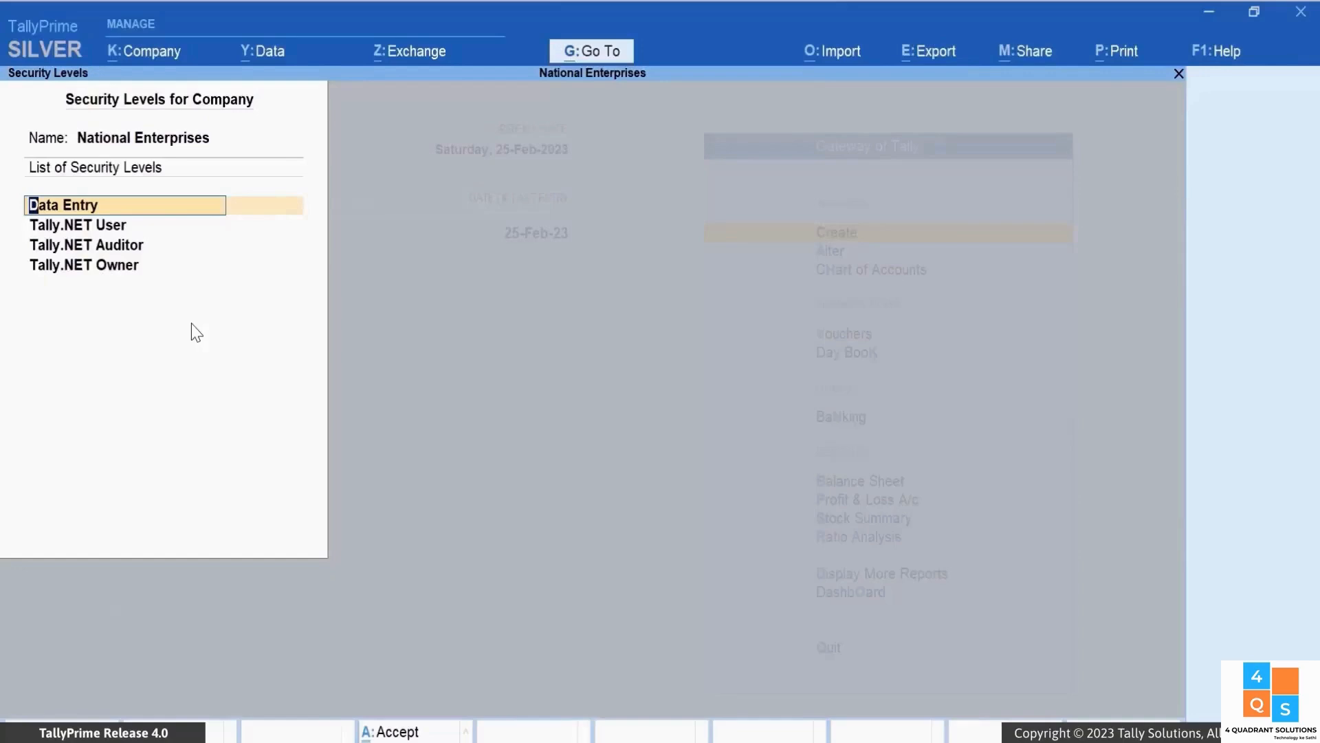
In the Data Entry security level, set Allow to add/modify Registered Business WhatsApp Nos. to No and save.
key("Return")
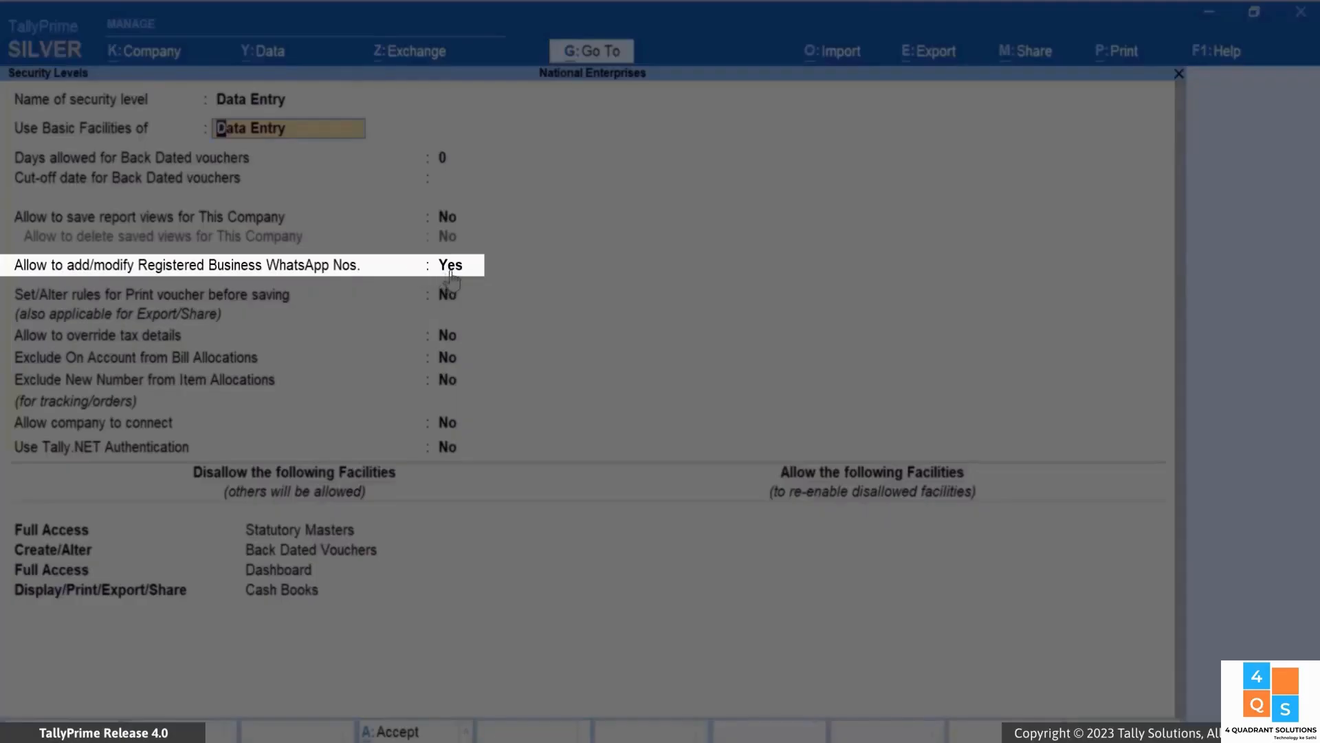
left_click(450, 265)
key("n")
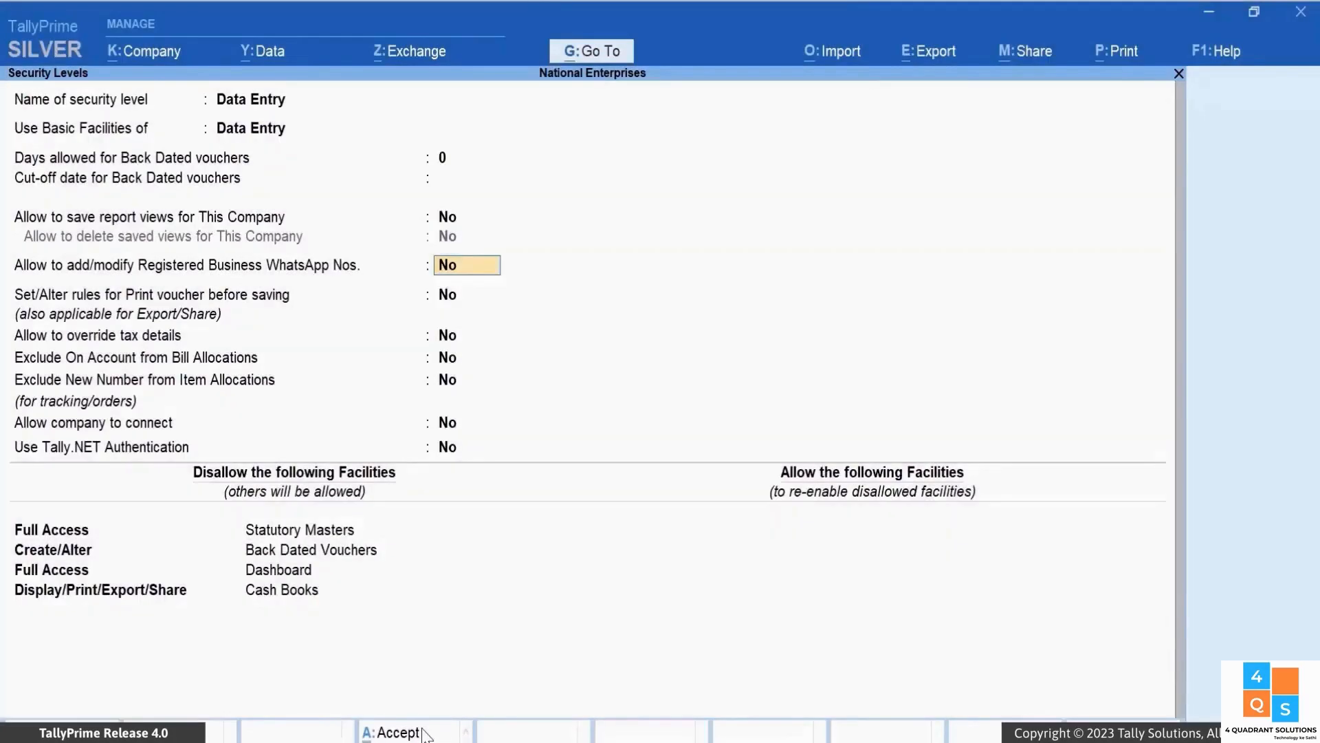
left_click(425, 734)
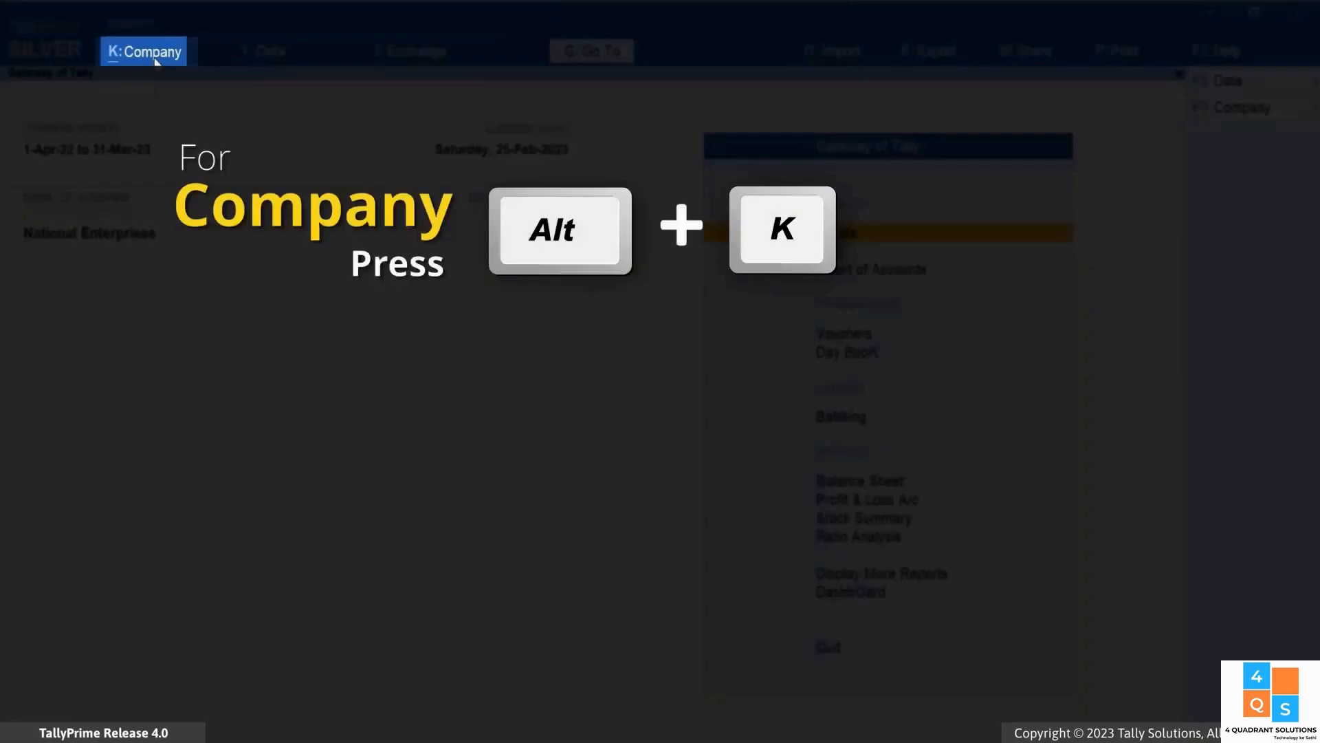
Open the Data Entry user role and set the option to set/alter rules for Print voucher before saving to Yes.
key("alt+k")
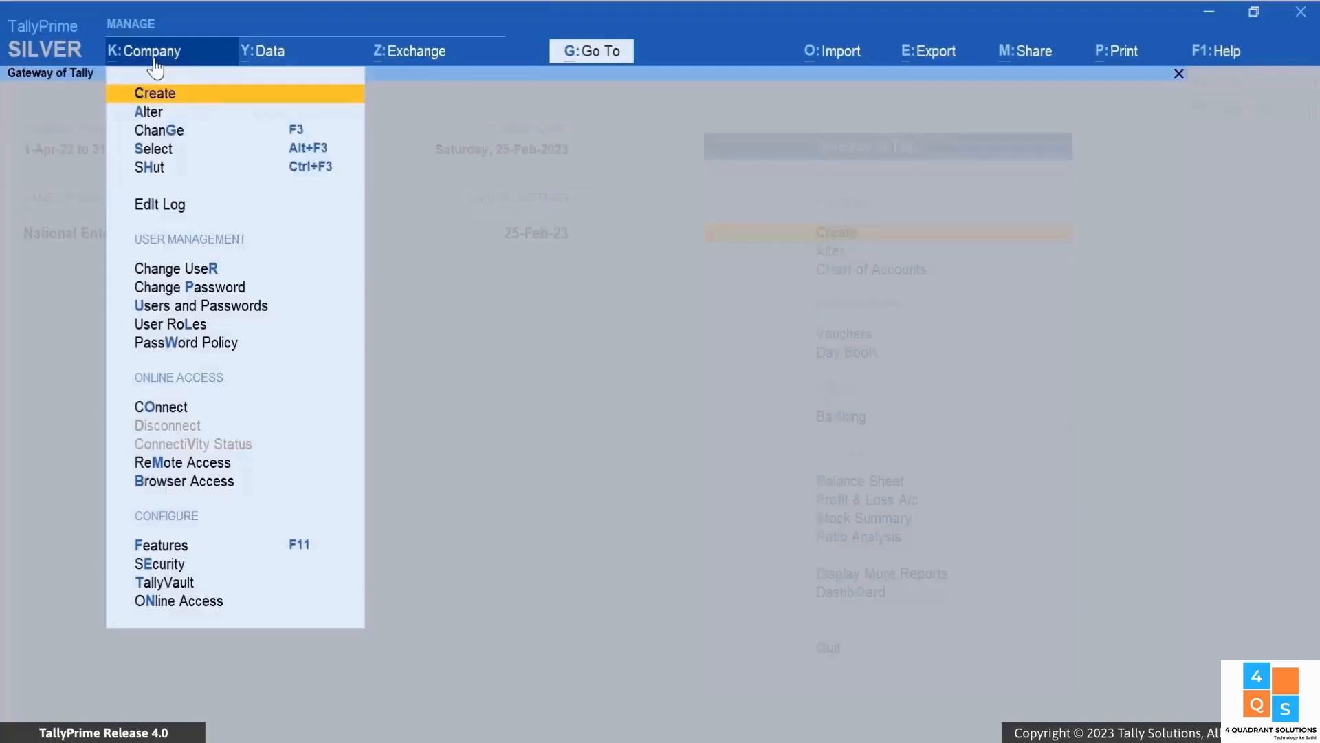
left_click(191, 324)
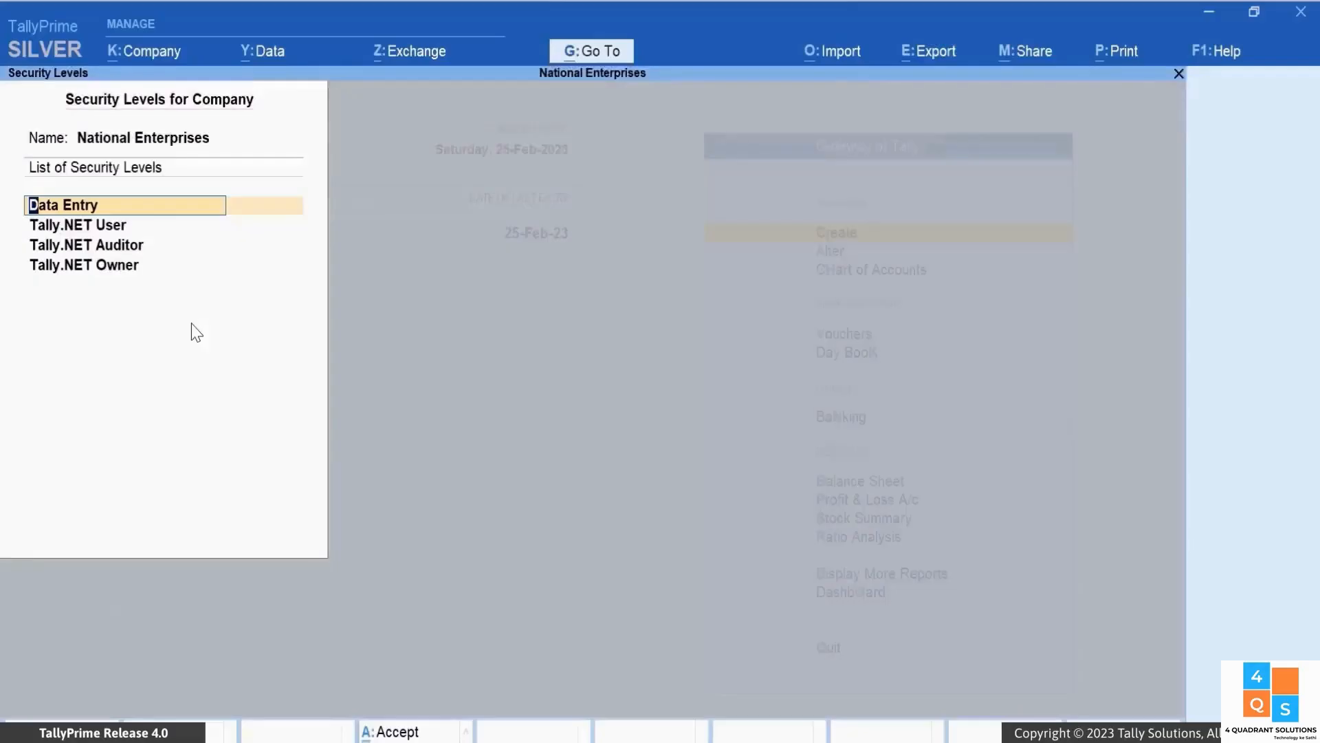
key("Return")
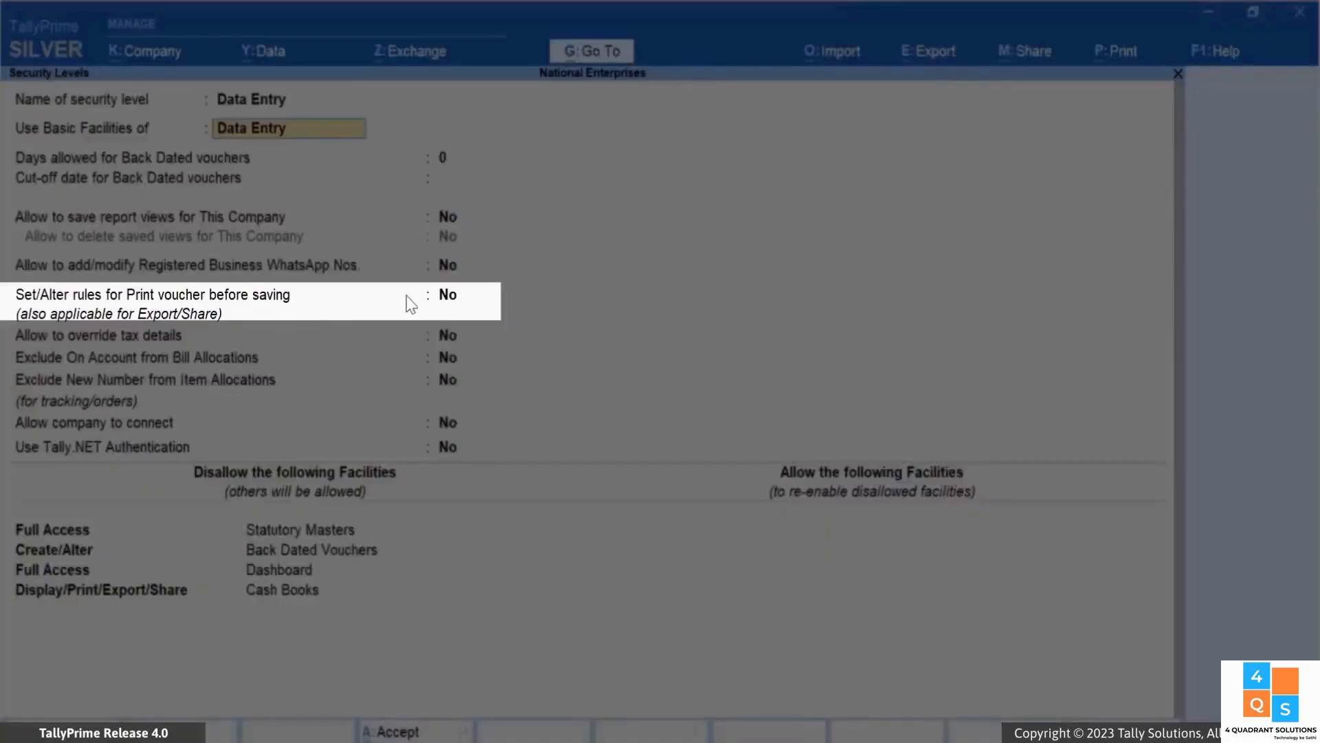
left_click(452, 299)
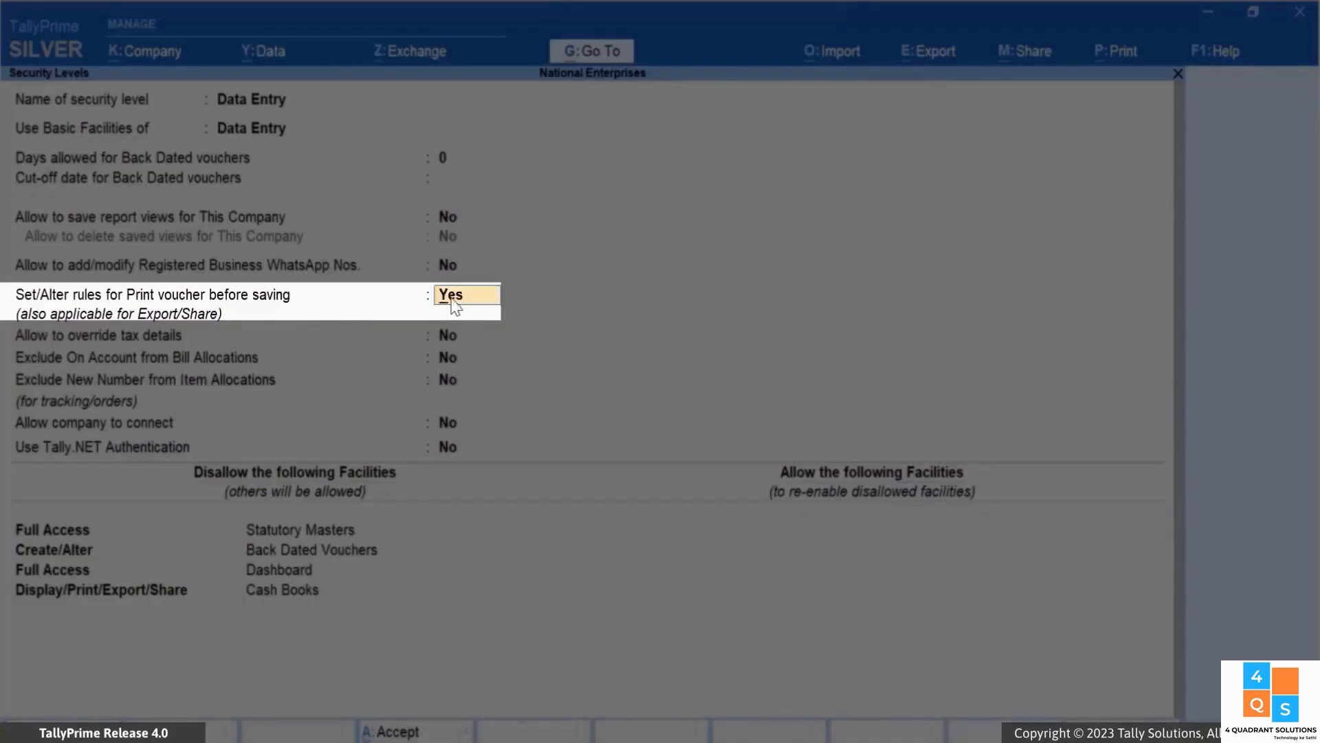
key("Return")
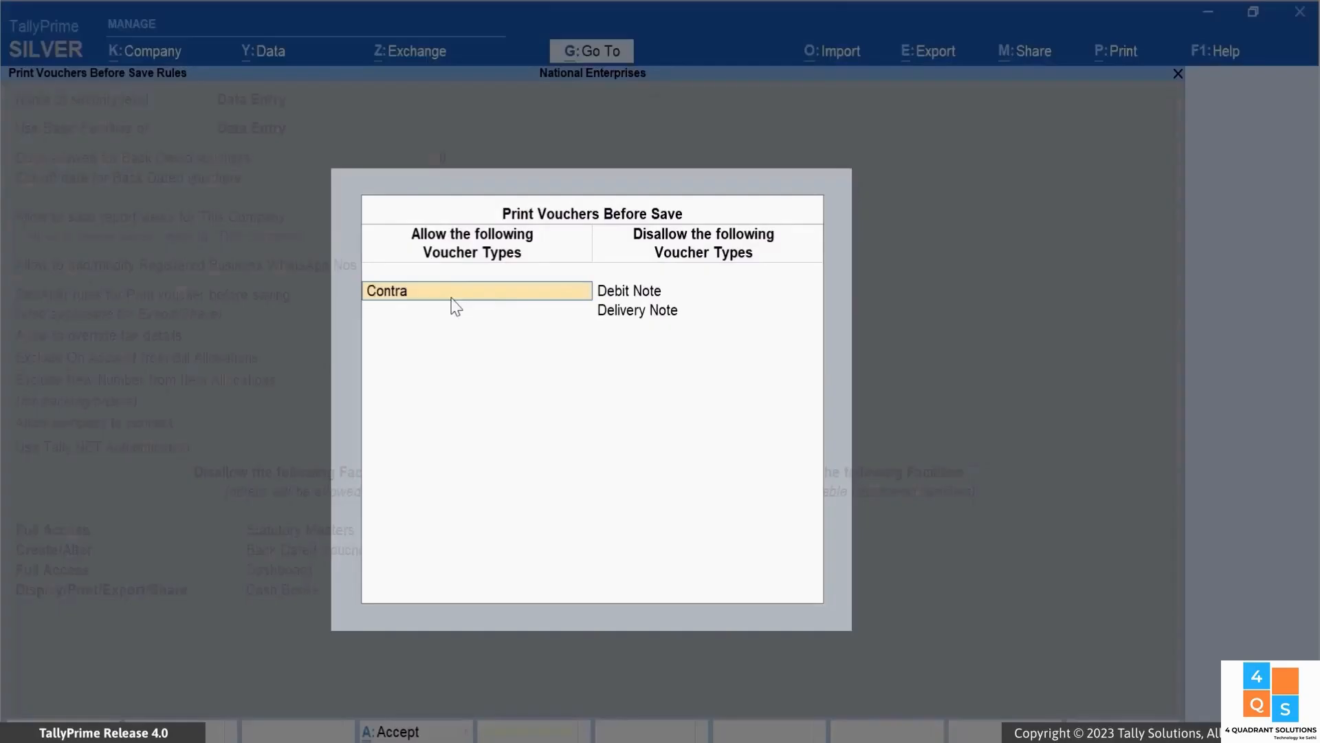
In the Print Vouchers Before Save rules, replace Contra with Credit Note and add Payment as allowed voucher types.
key("space")
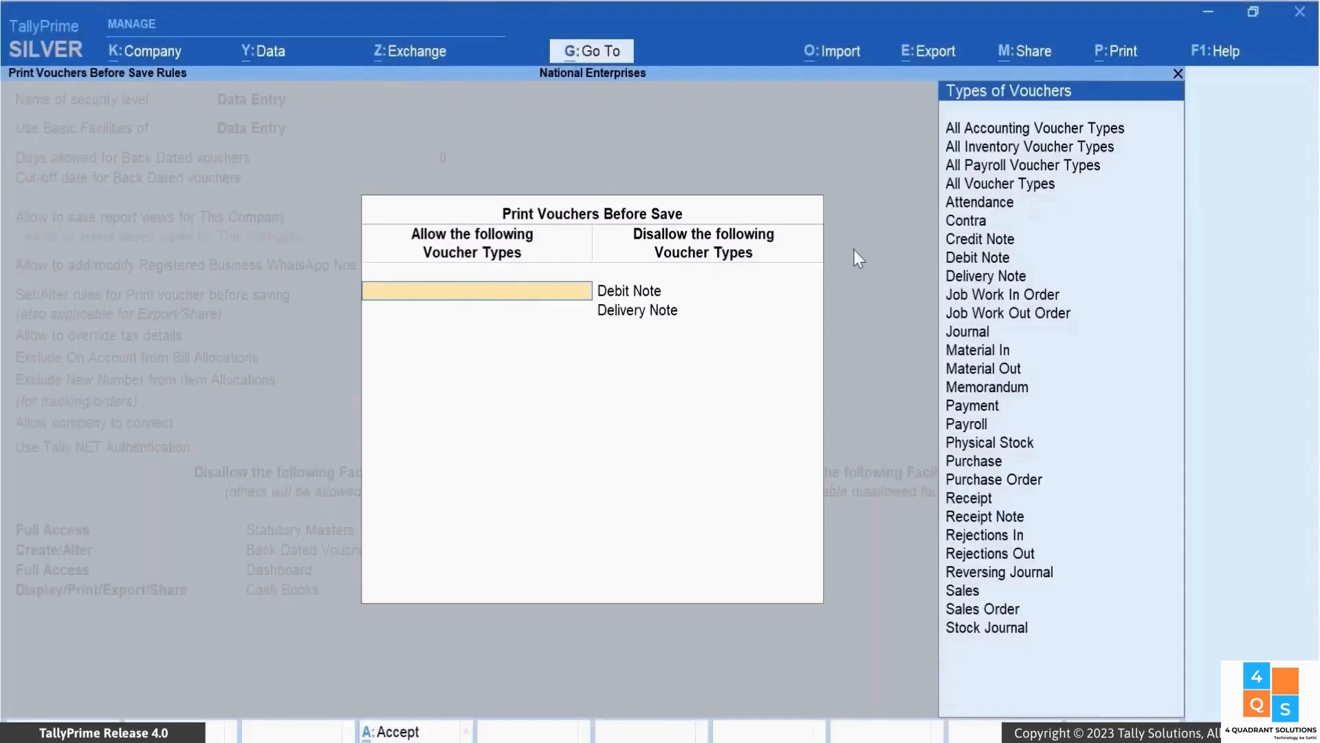
left_click(967, 241)
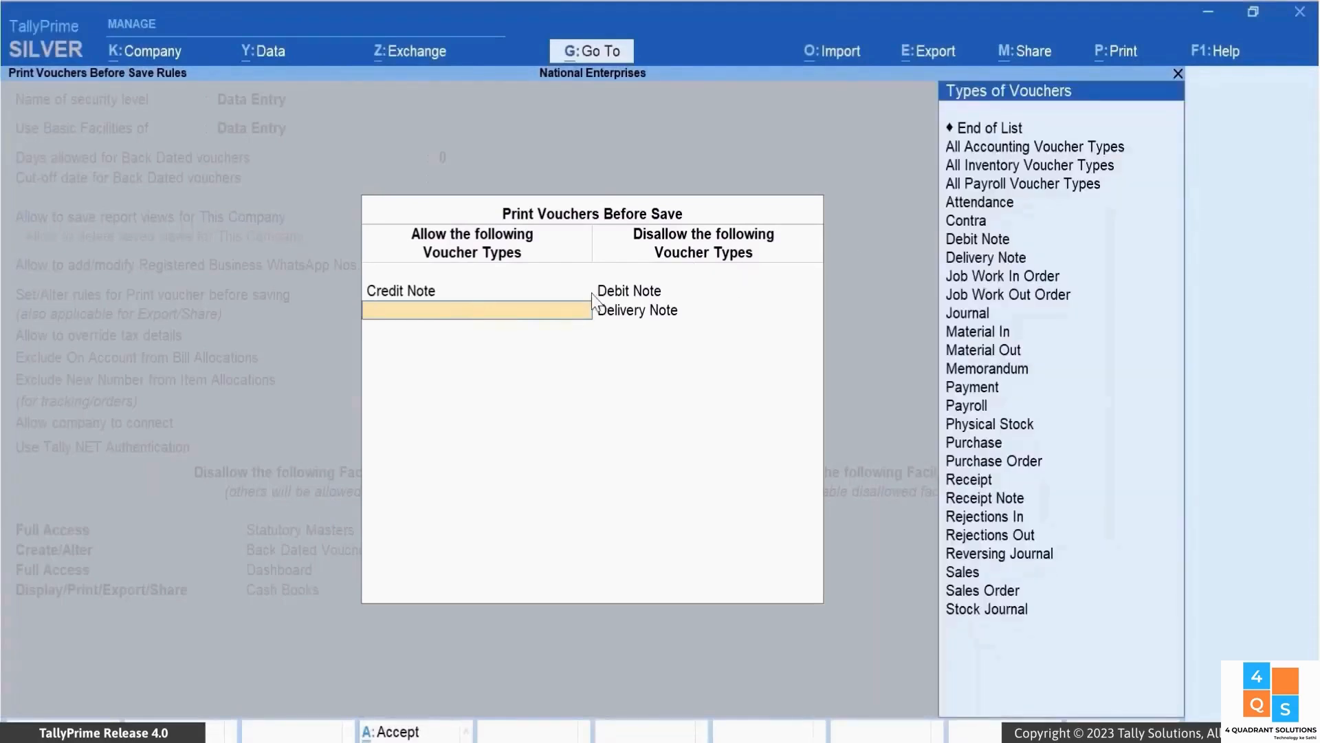
left_click(980, 389)
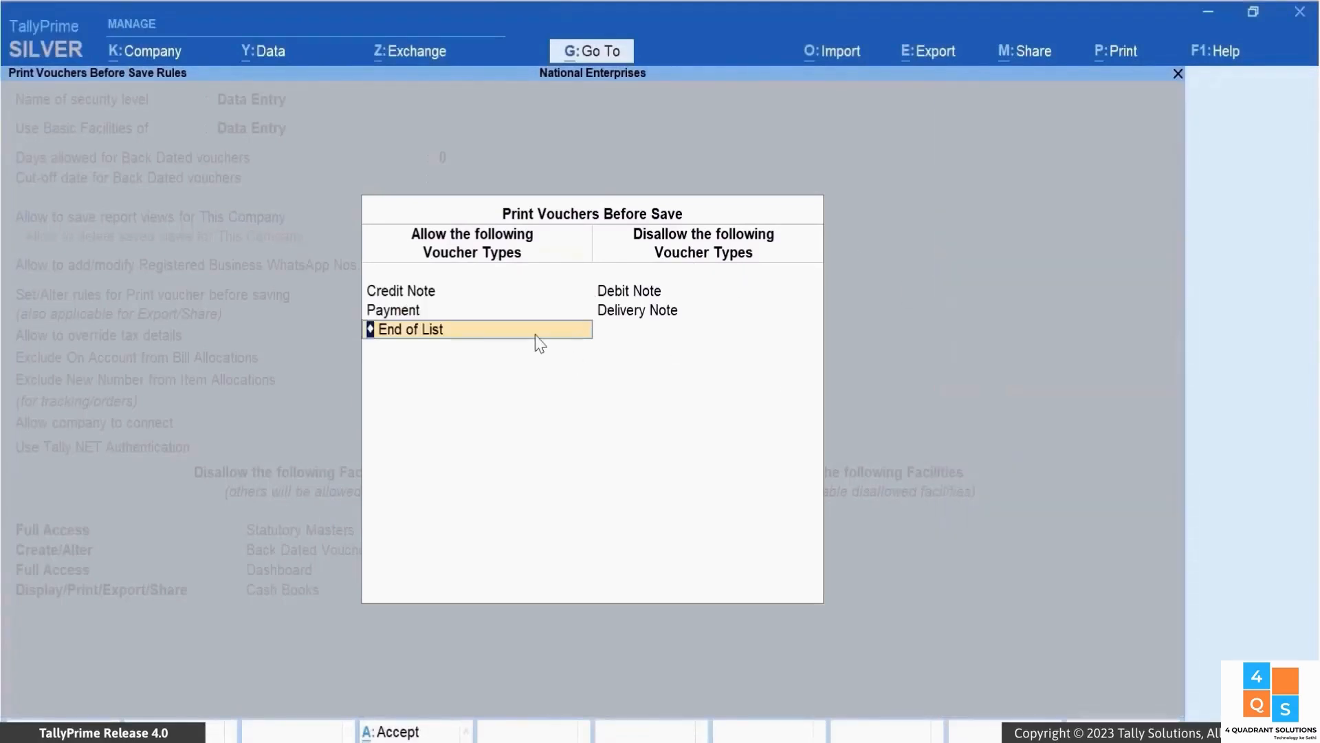
key("Return")
Replace Debit Note with Payroll in the disallowed voucher types and save the print rules.
key("space")
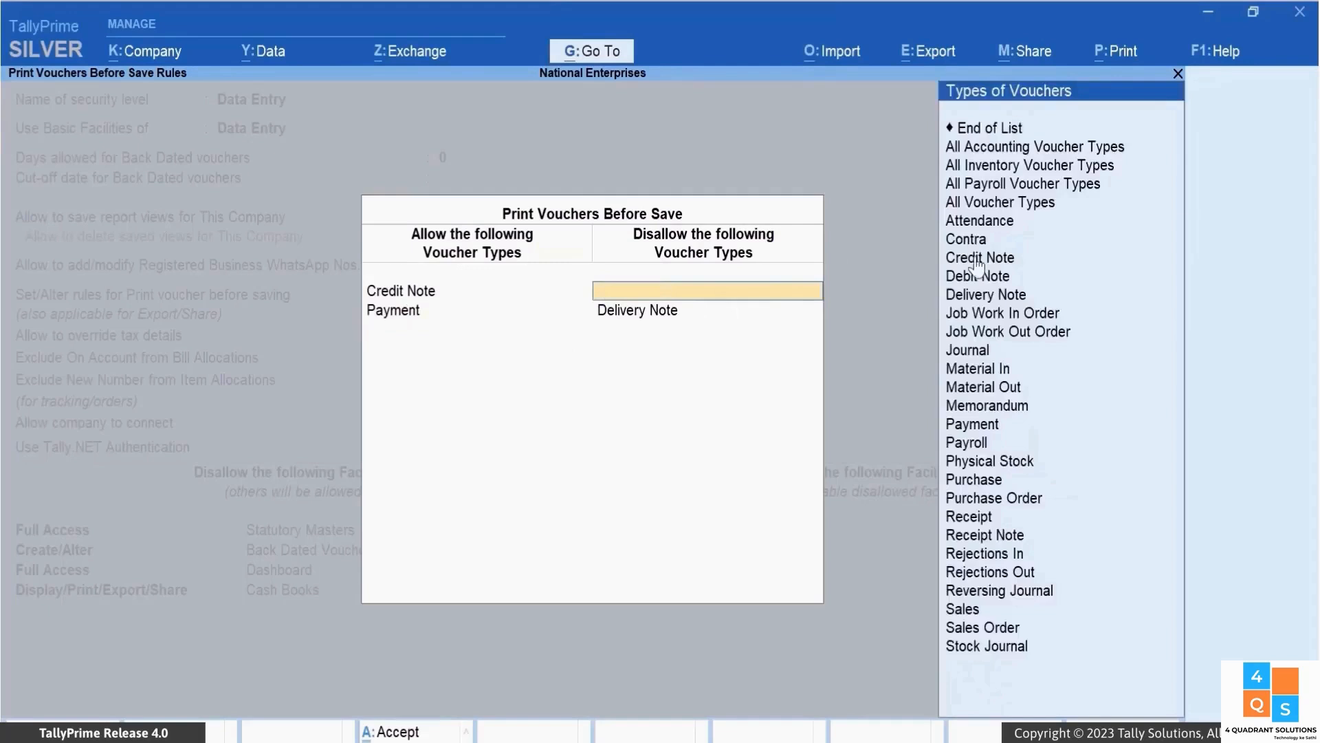
left_click(979, 443)
key("Return")
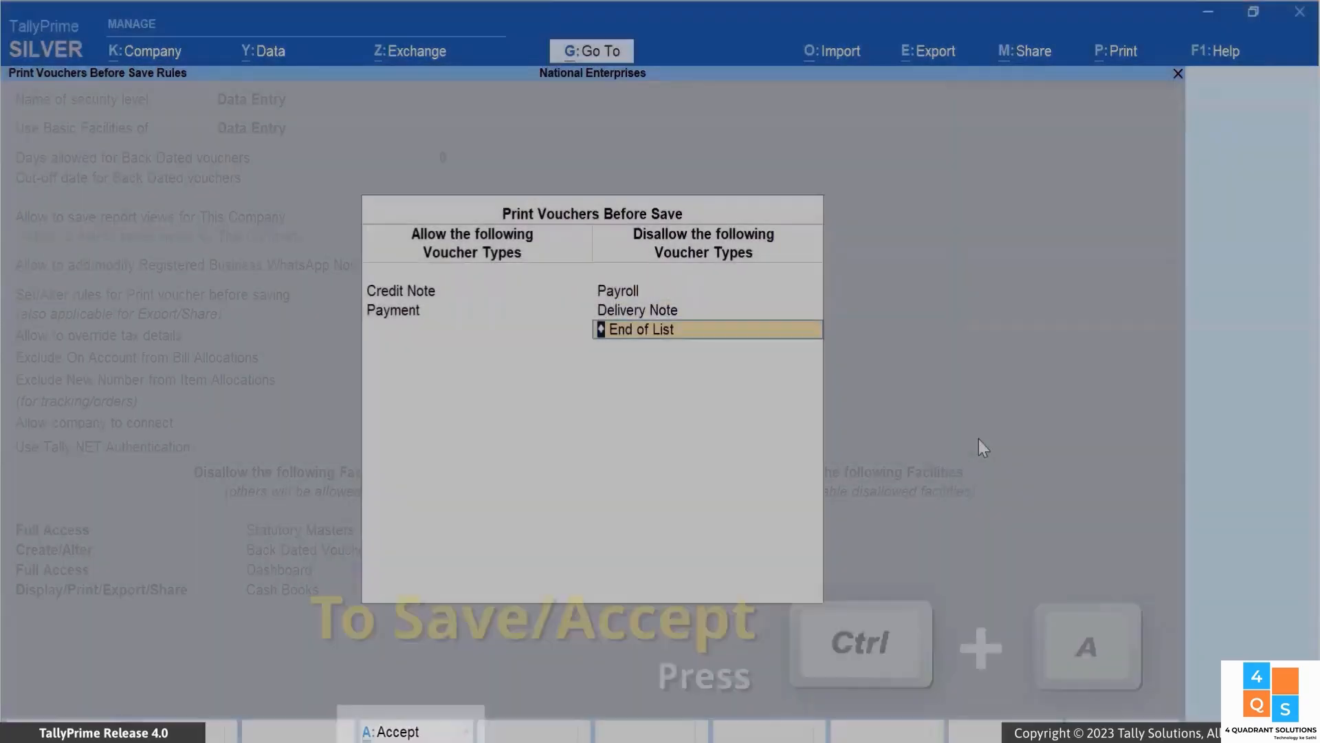
key("ctrl+a")
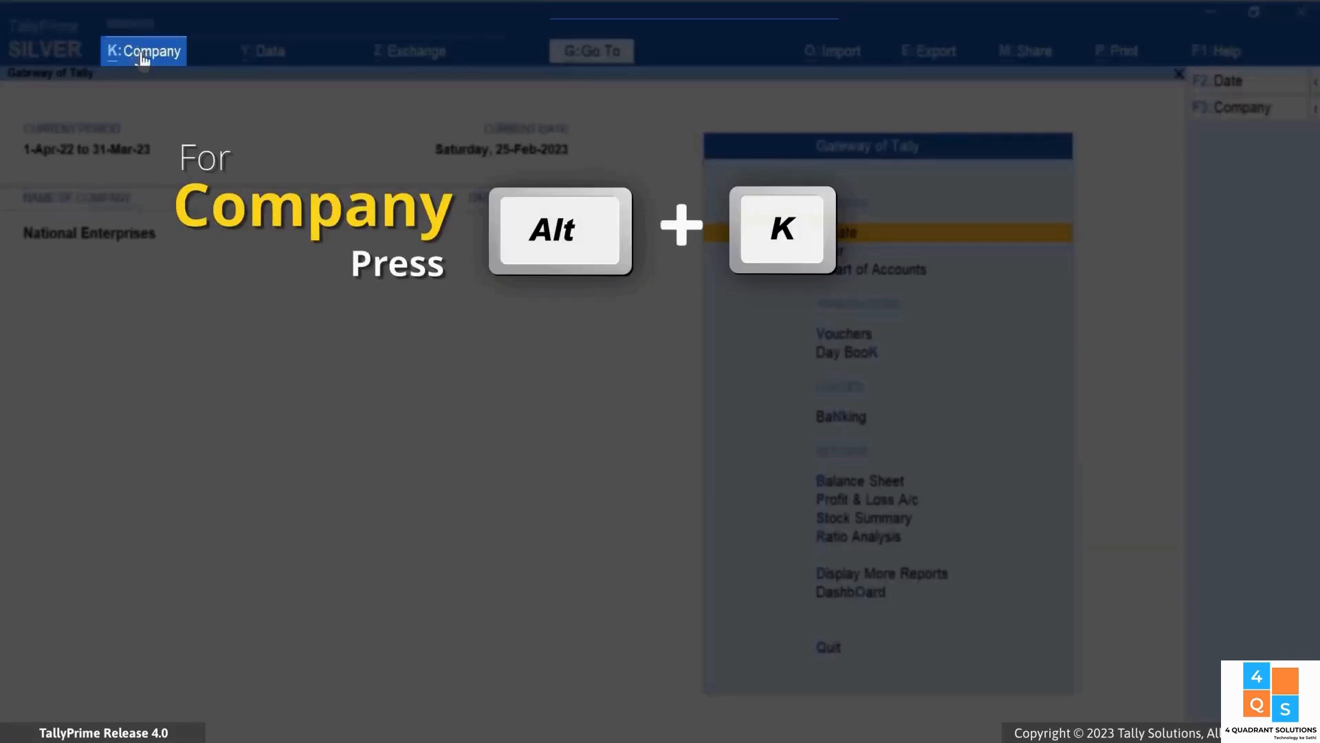
In the Data Entry user role, disallow Display/Print/Export/Share access to Cash Books and save the role.
left_click(145, 59)
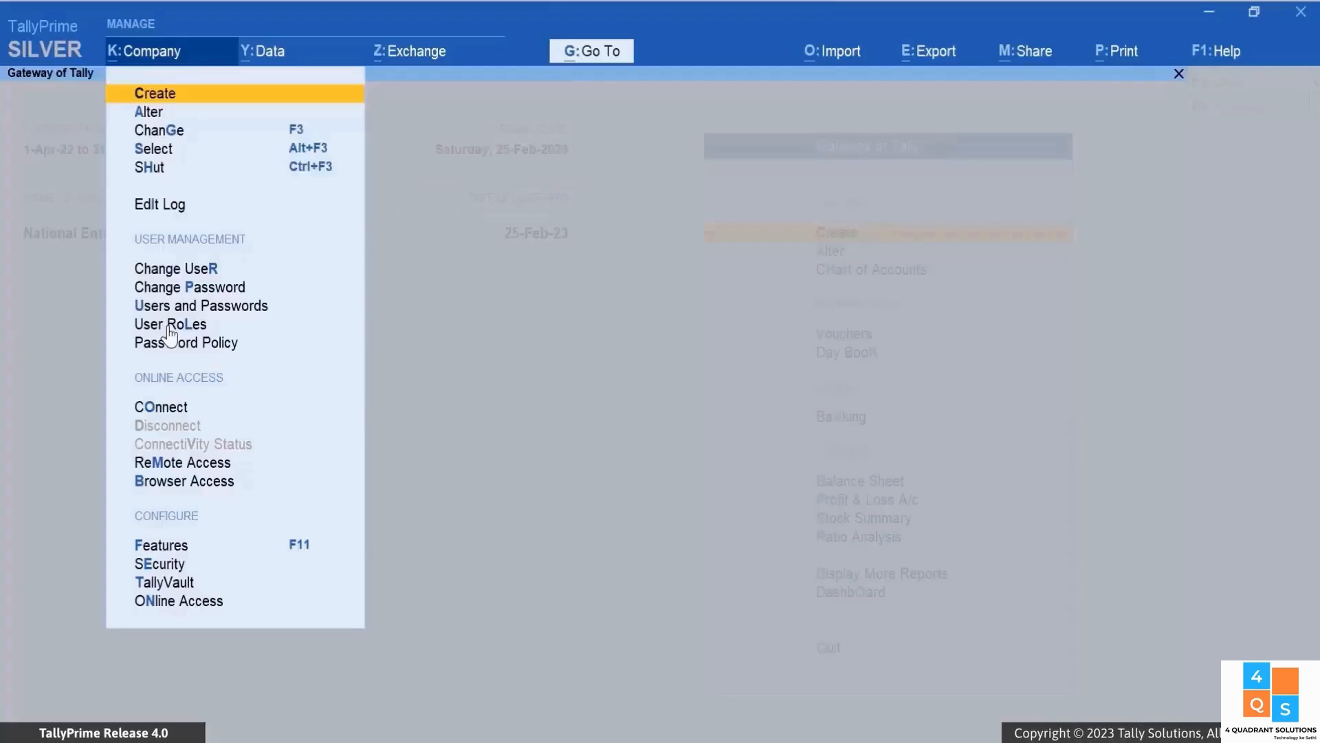
left_click(170, 326)
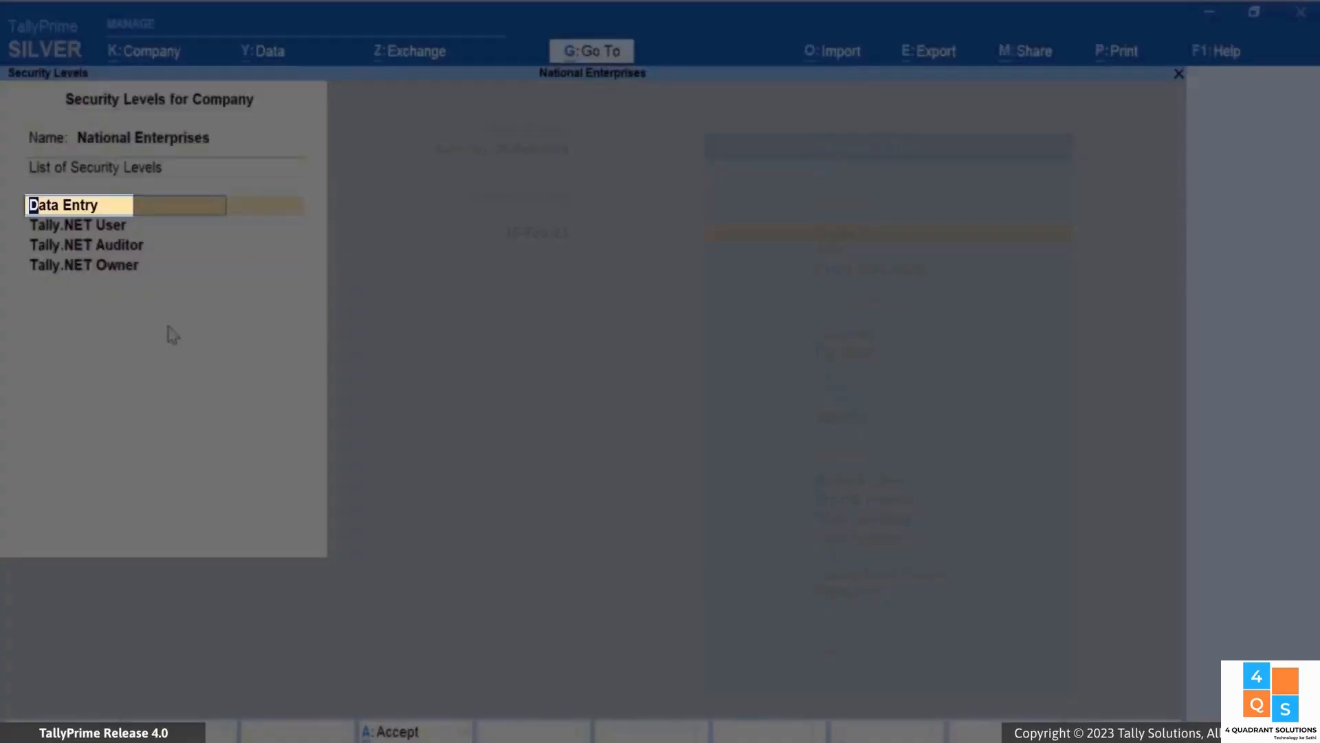
key("Return")
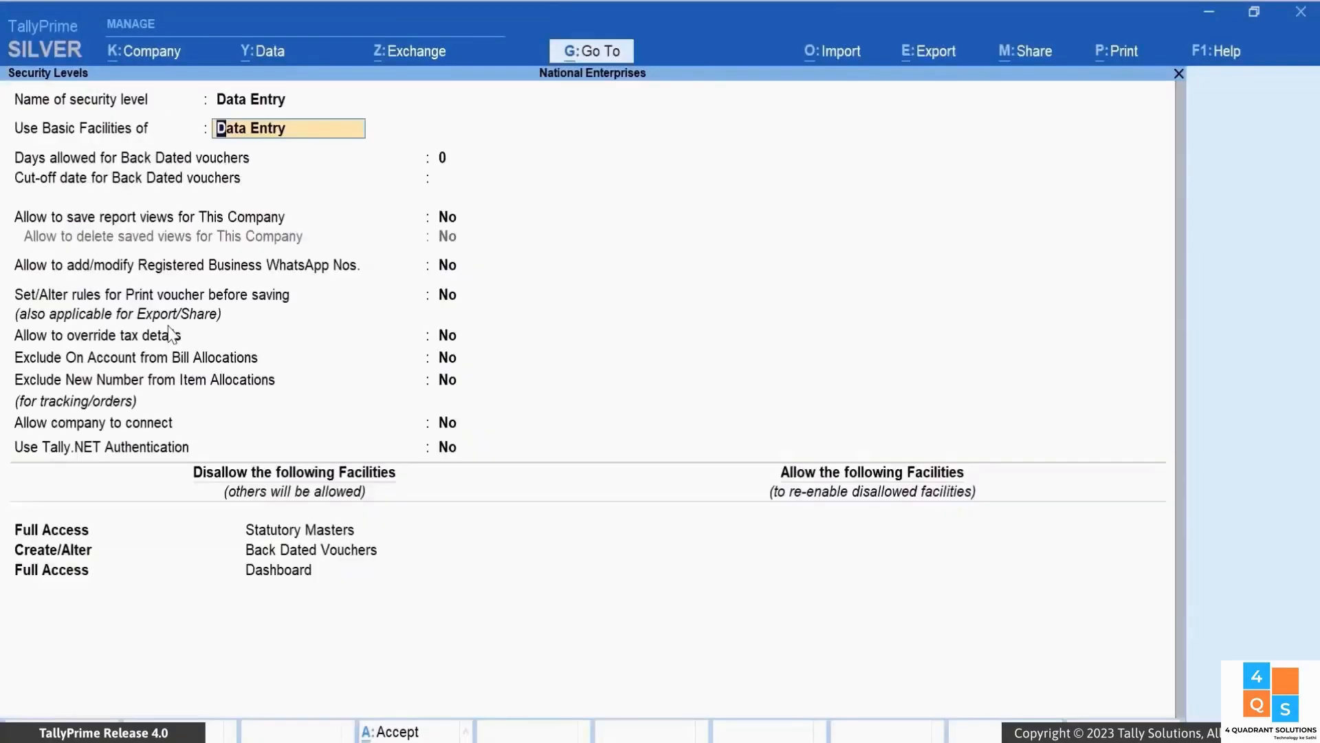
left_click(82, 576)
key("Return")
key("Return")
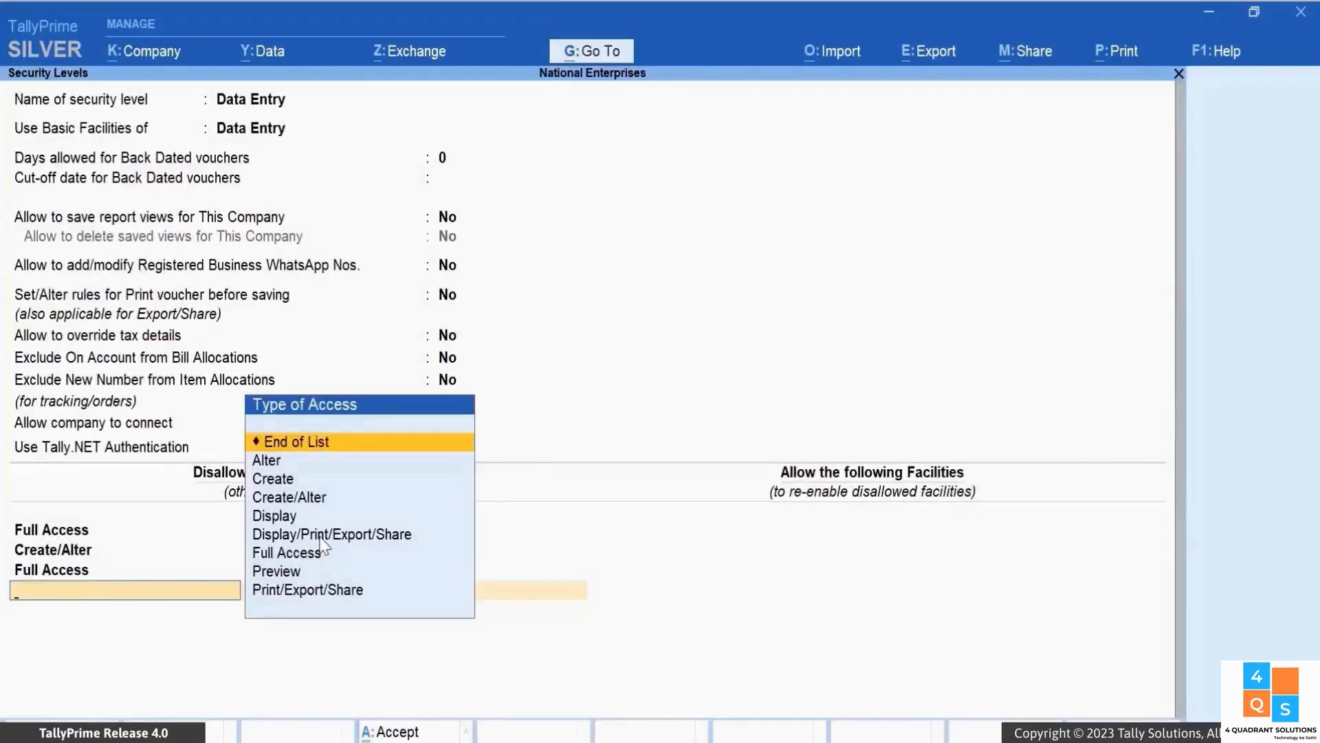
left_click(320, 535)
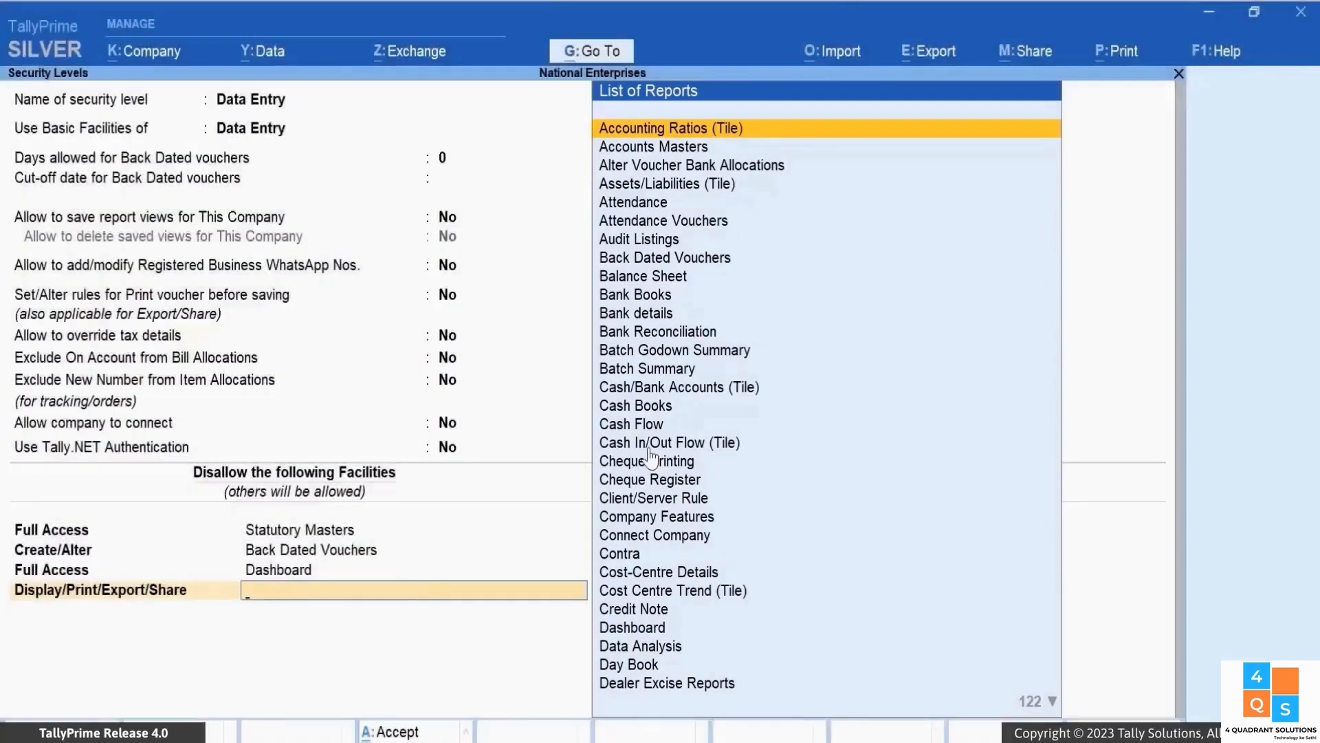
left_click(662, 412)
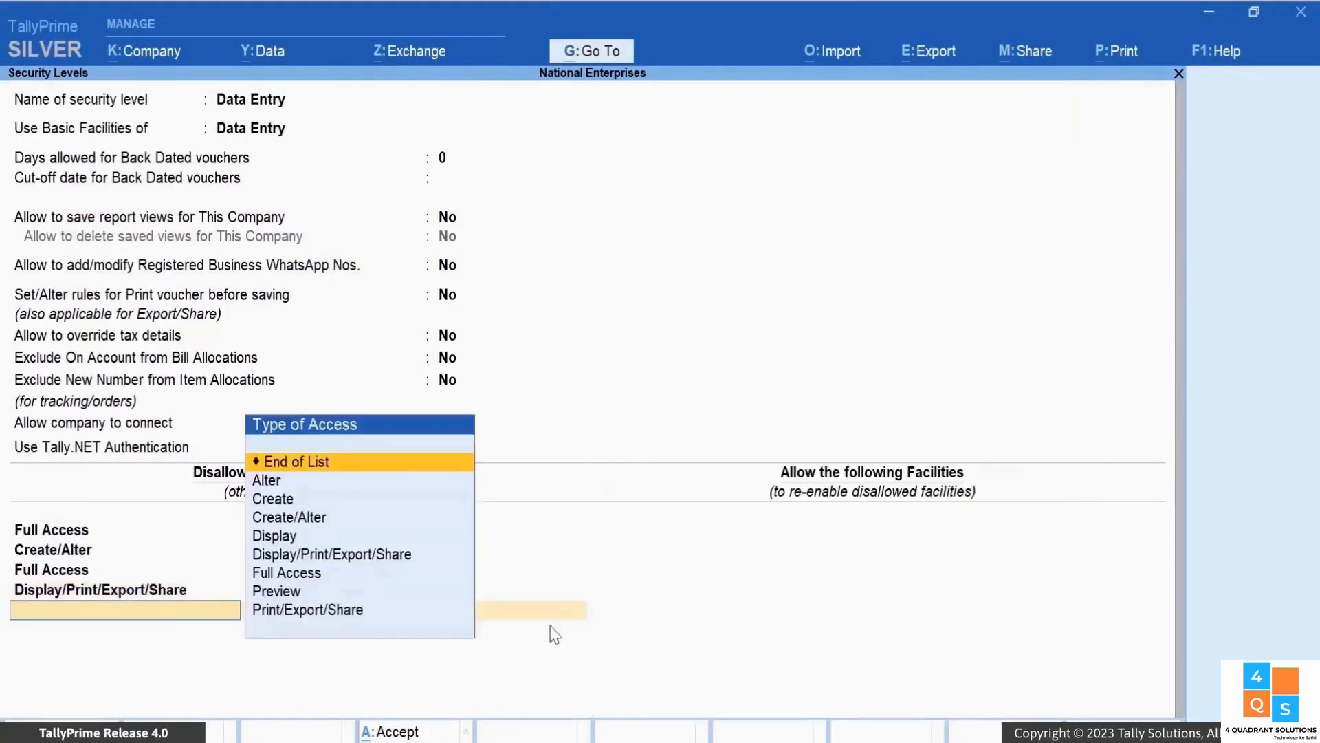
left_click(359, 474)
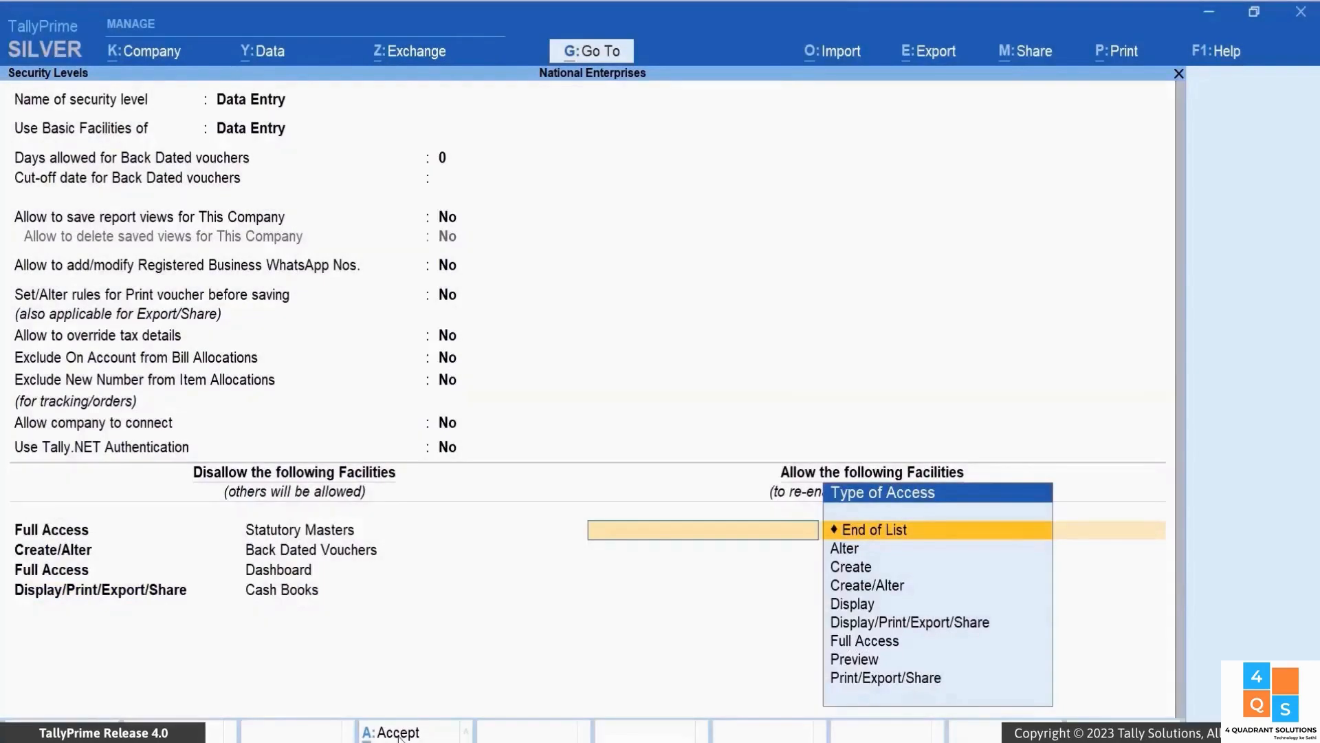
left_click(398, 733)
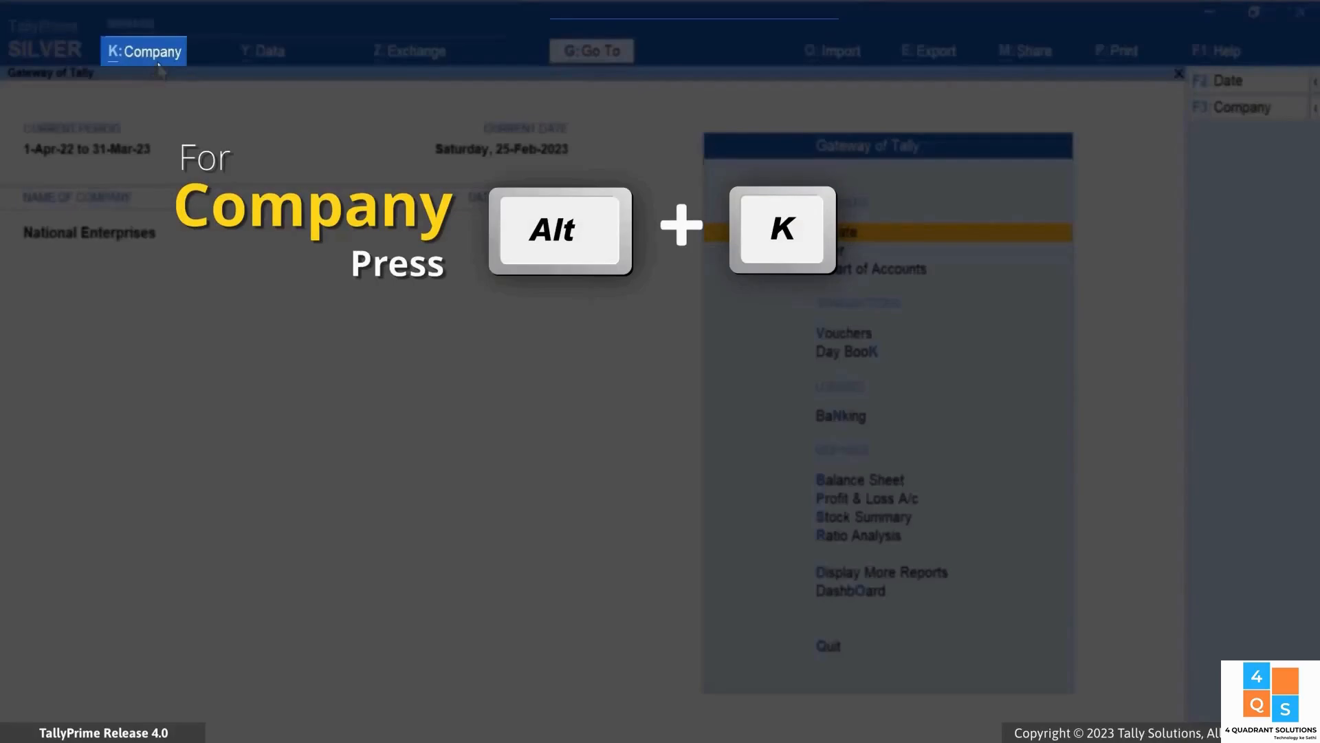
Open the company's users and passwords list and set its Disallow Registered Business WhatsApp Nos. configuration to Yes.
key("alt+k")
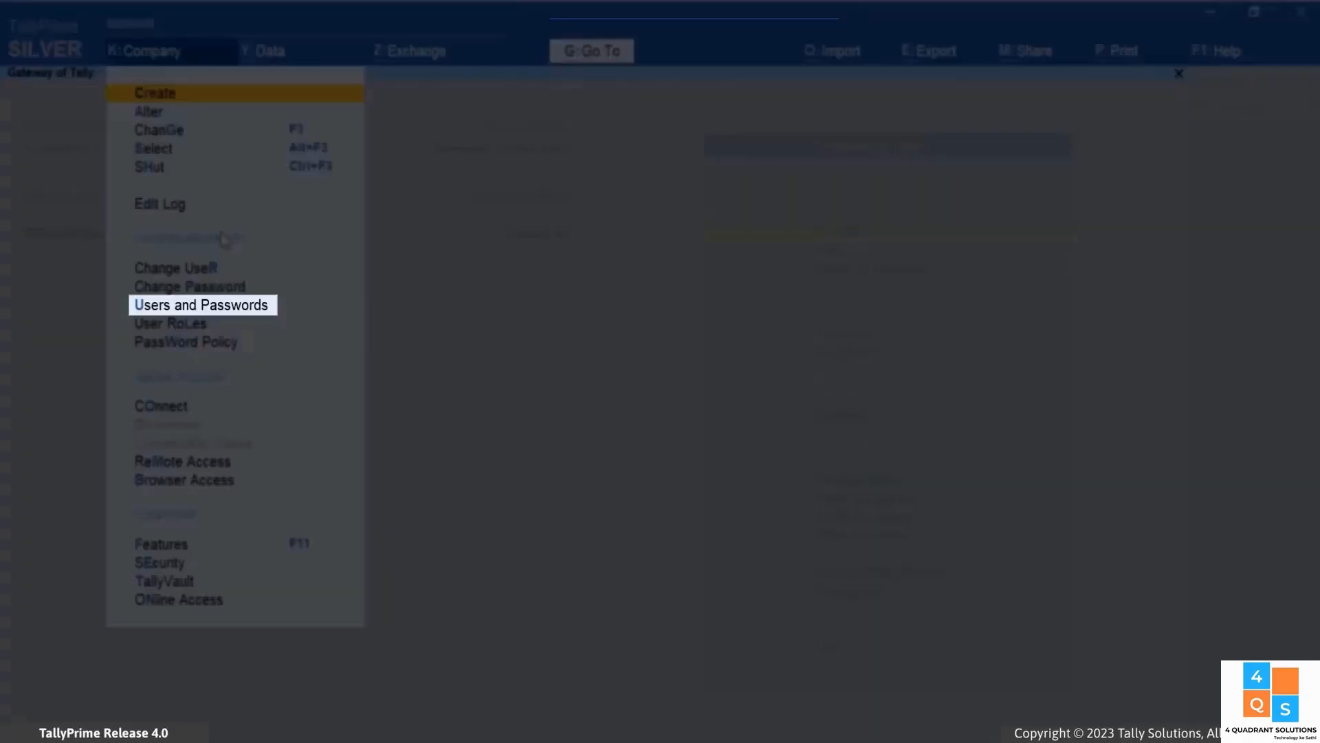
left_click(222, 308)
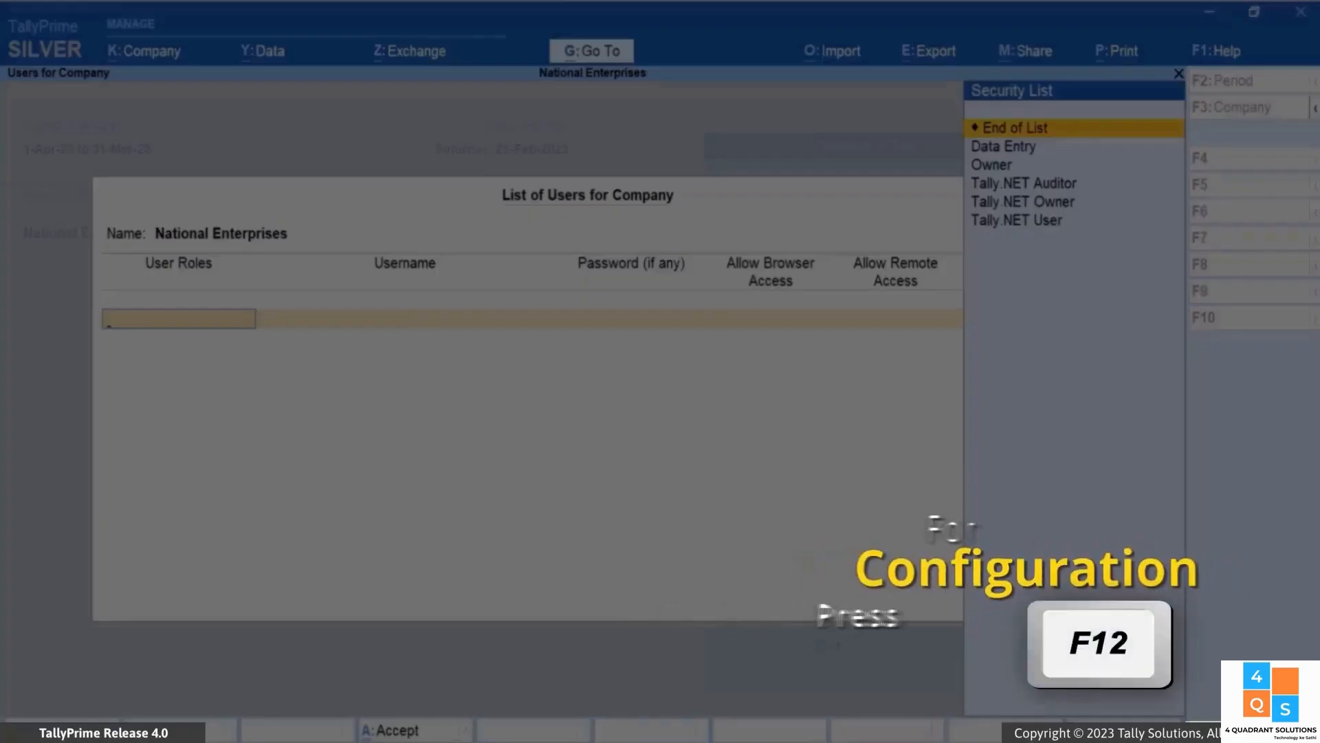
key("F12")
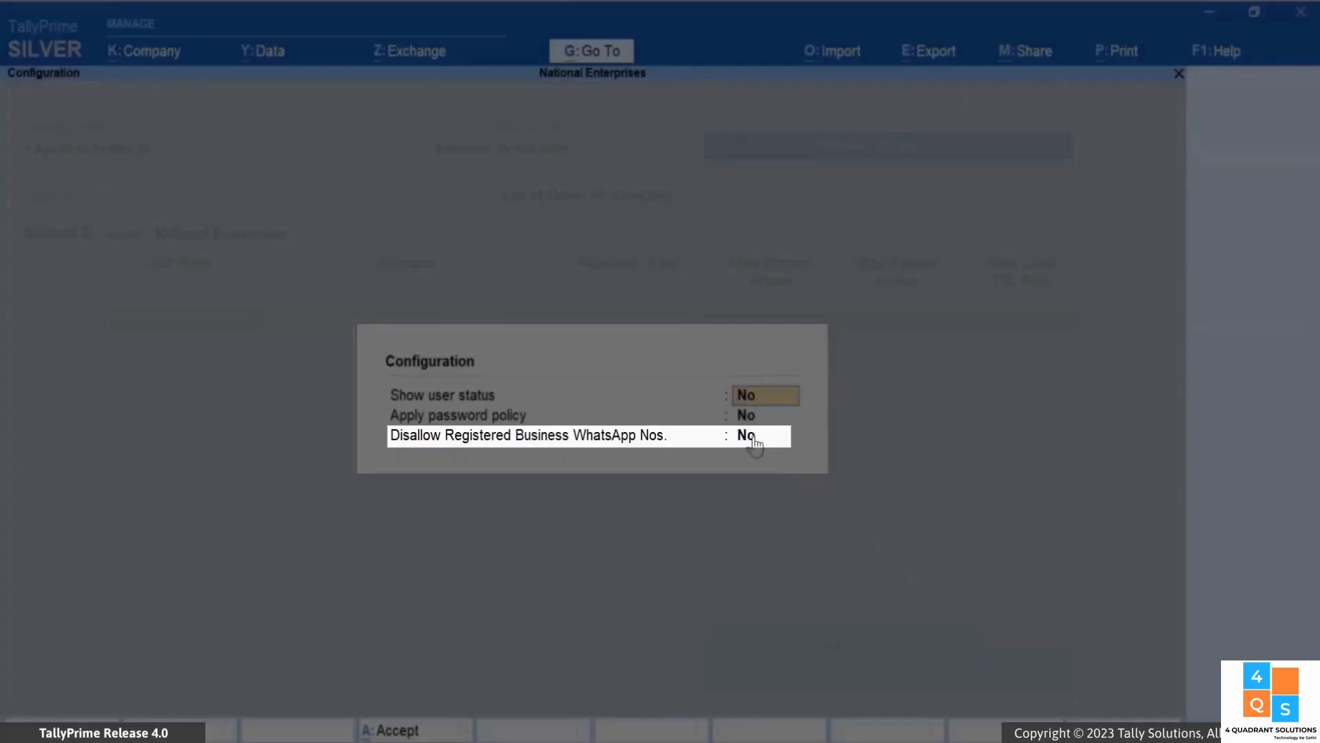
left_click(753, 446)
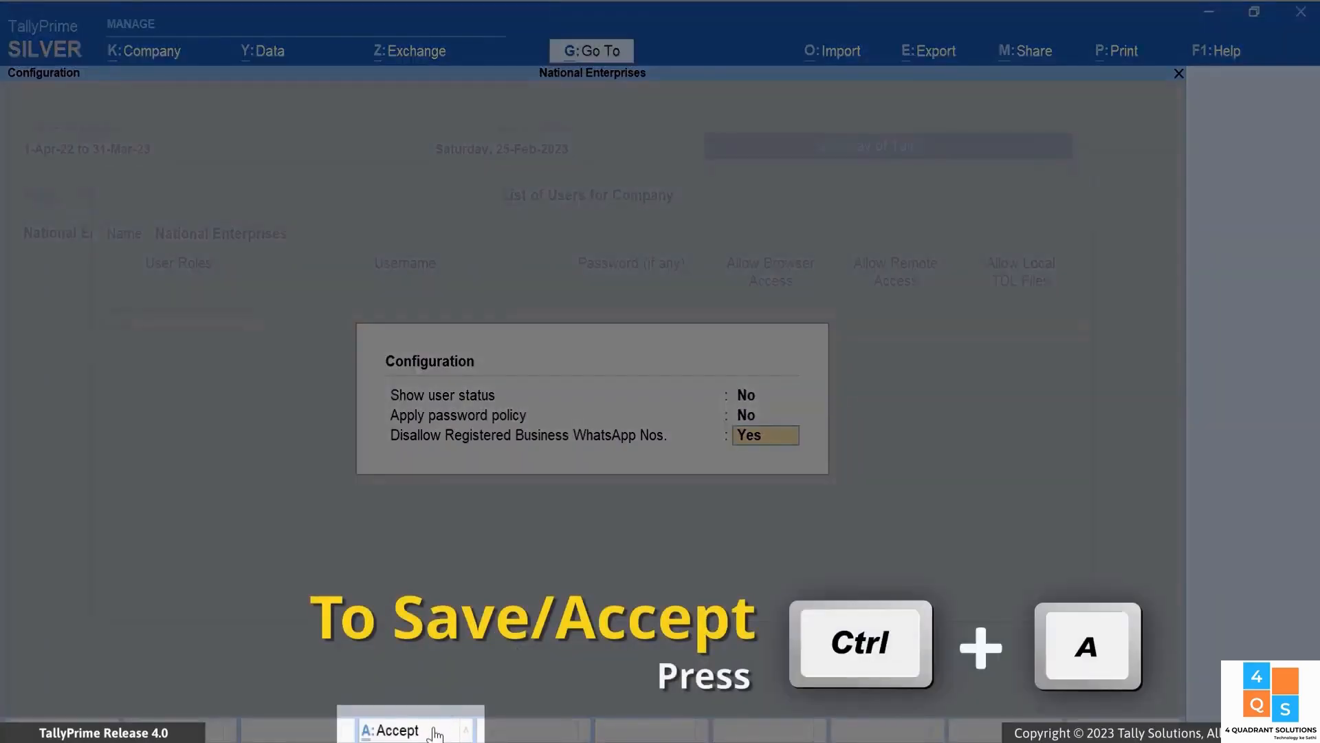
left_click(436, 731)
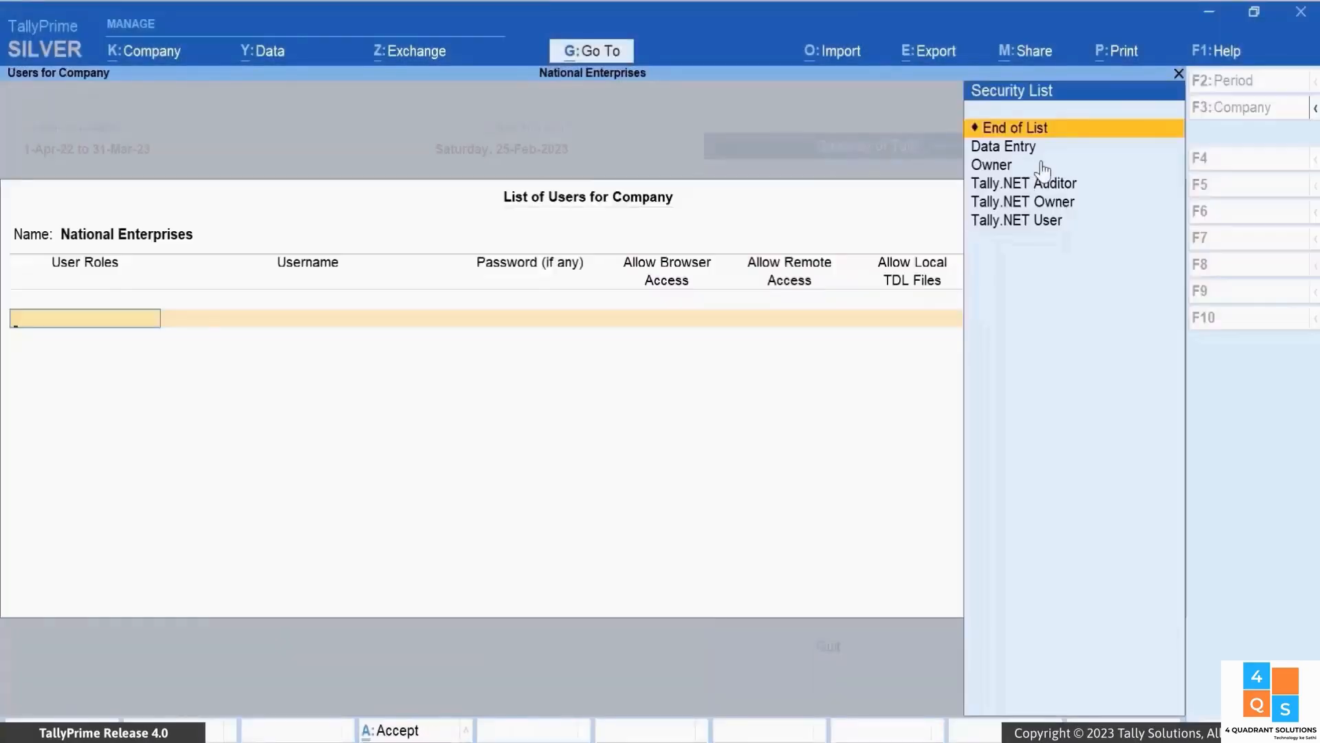
Add a user with the Data Entry role, entering the username and the account password.
left_click(1035, 148)
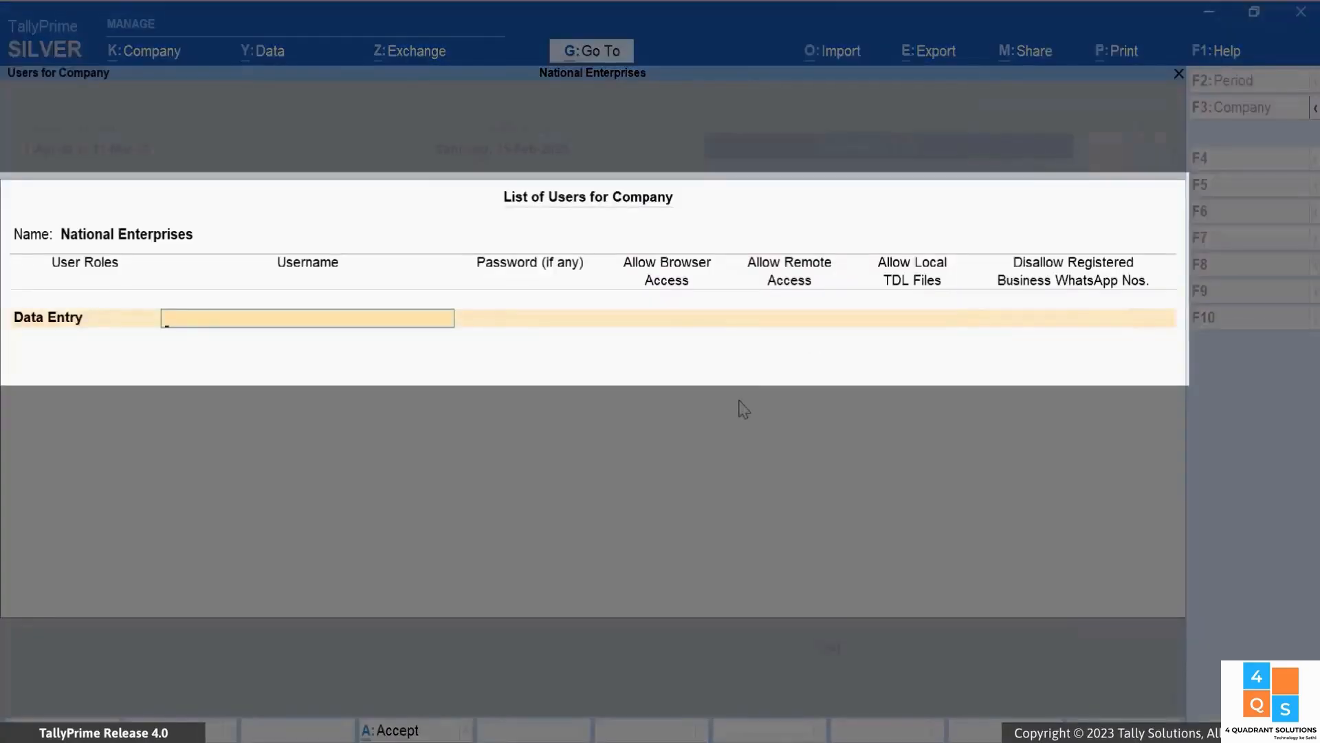
type("Ramesh")
key("Return")
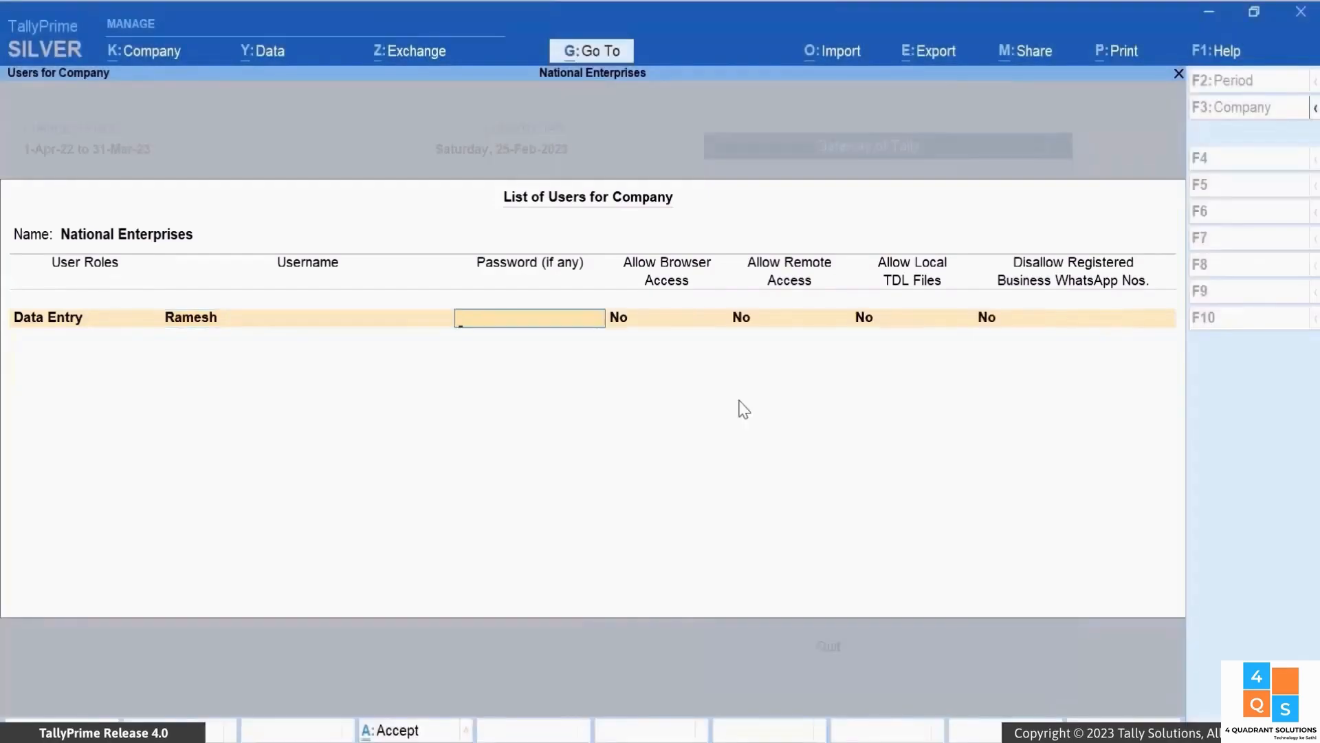
type("*****")
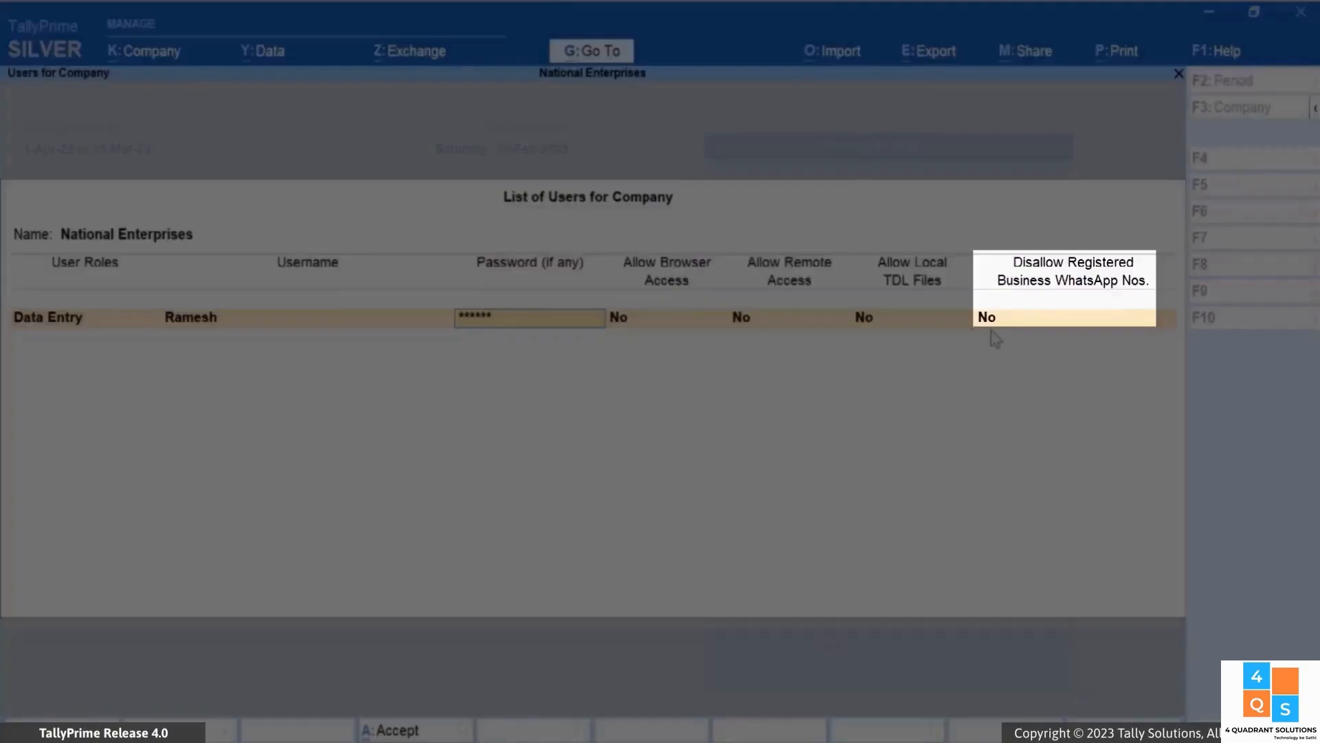
Disallow the registered WhatsApp numbers of Dream Enterprises and Raj Textiles and Co. for the new user, and save the user list.
left_click(1023, 326)
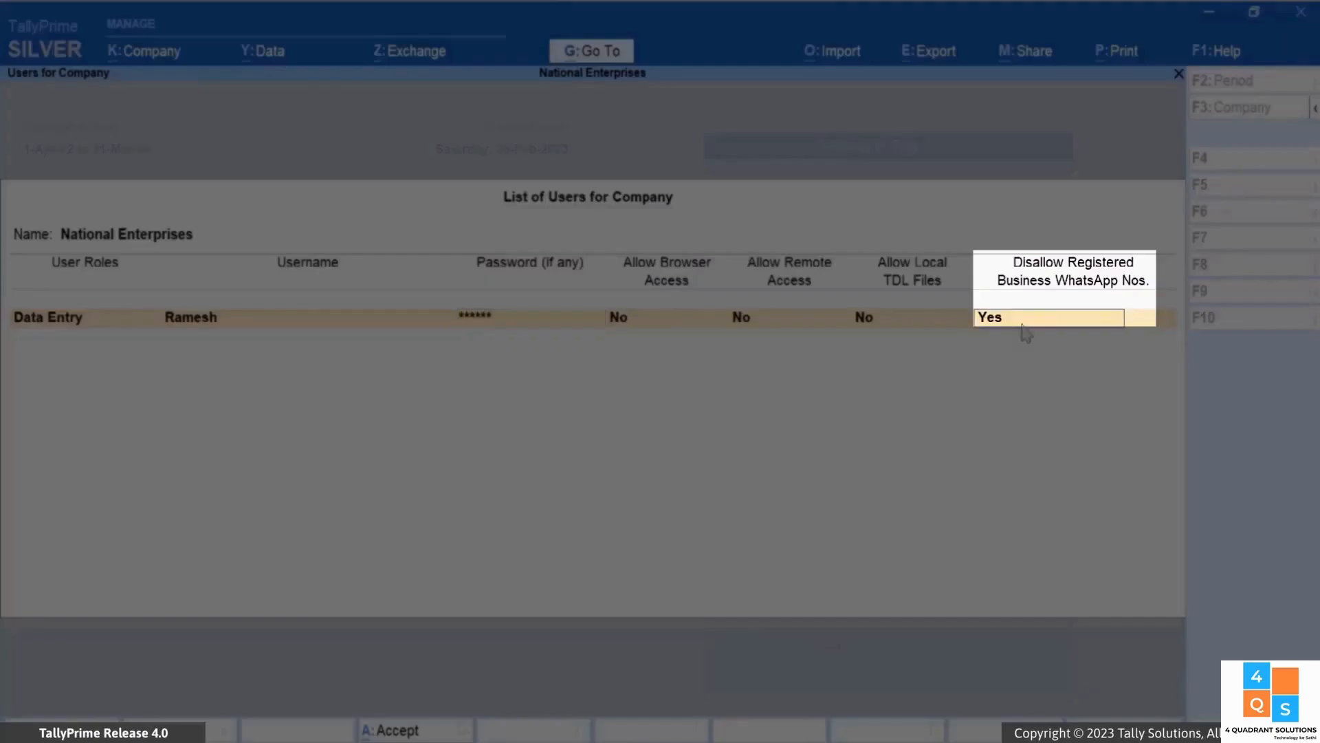
key("Return")
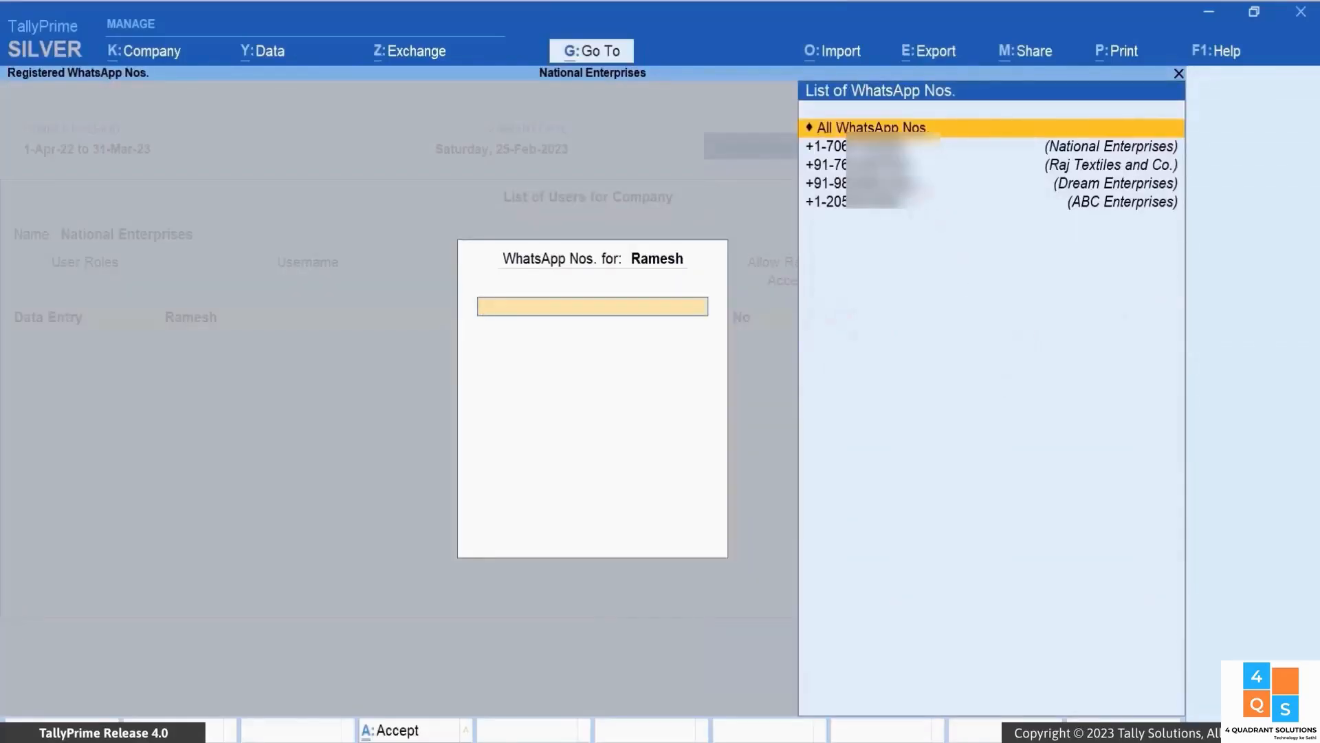
left_click(890, 184)
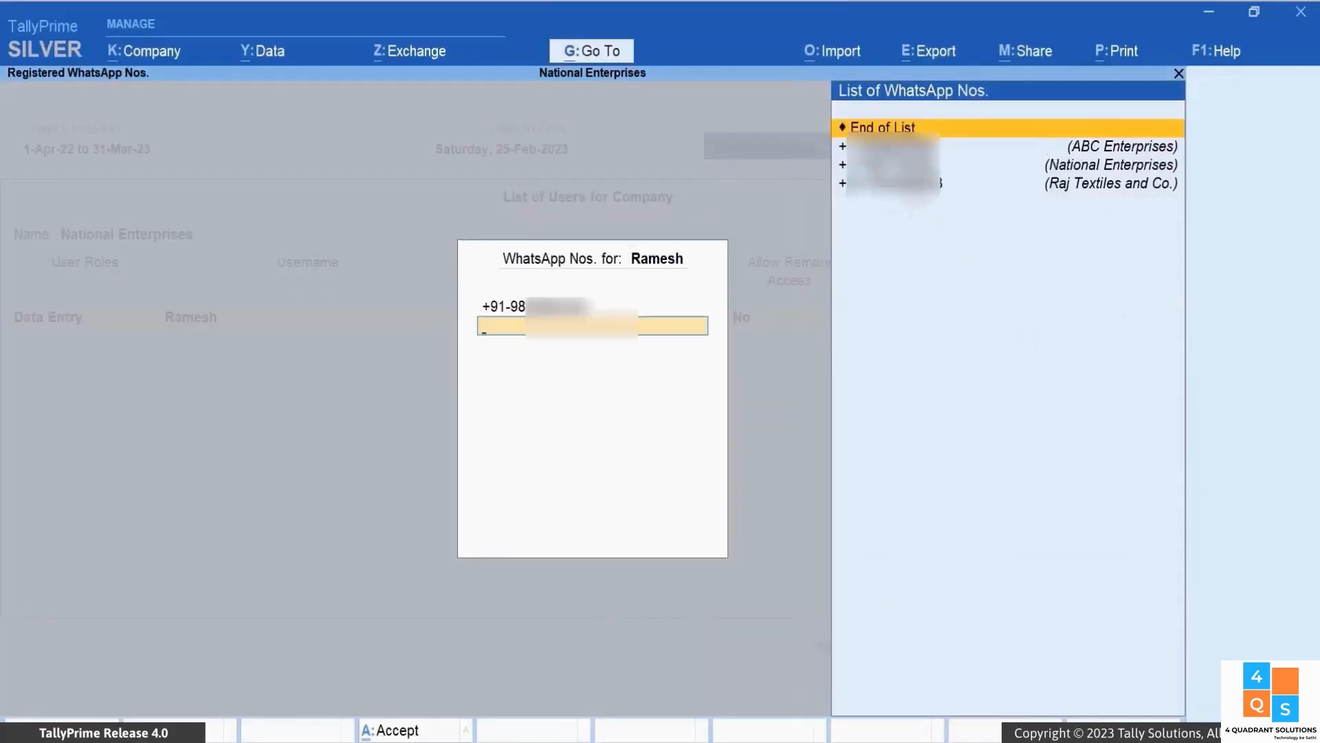
key("Down")
key("Down")
key("Down")
key("Return")
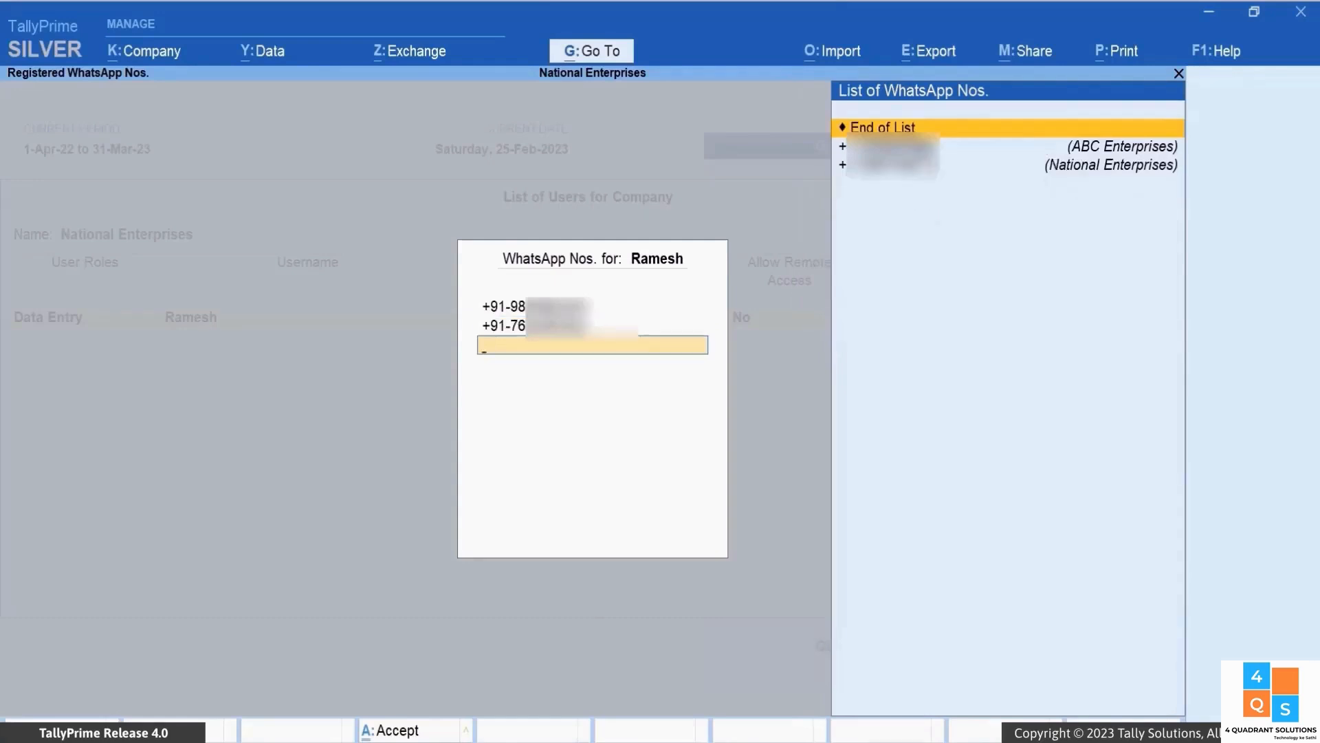
left_click(918, 128)
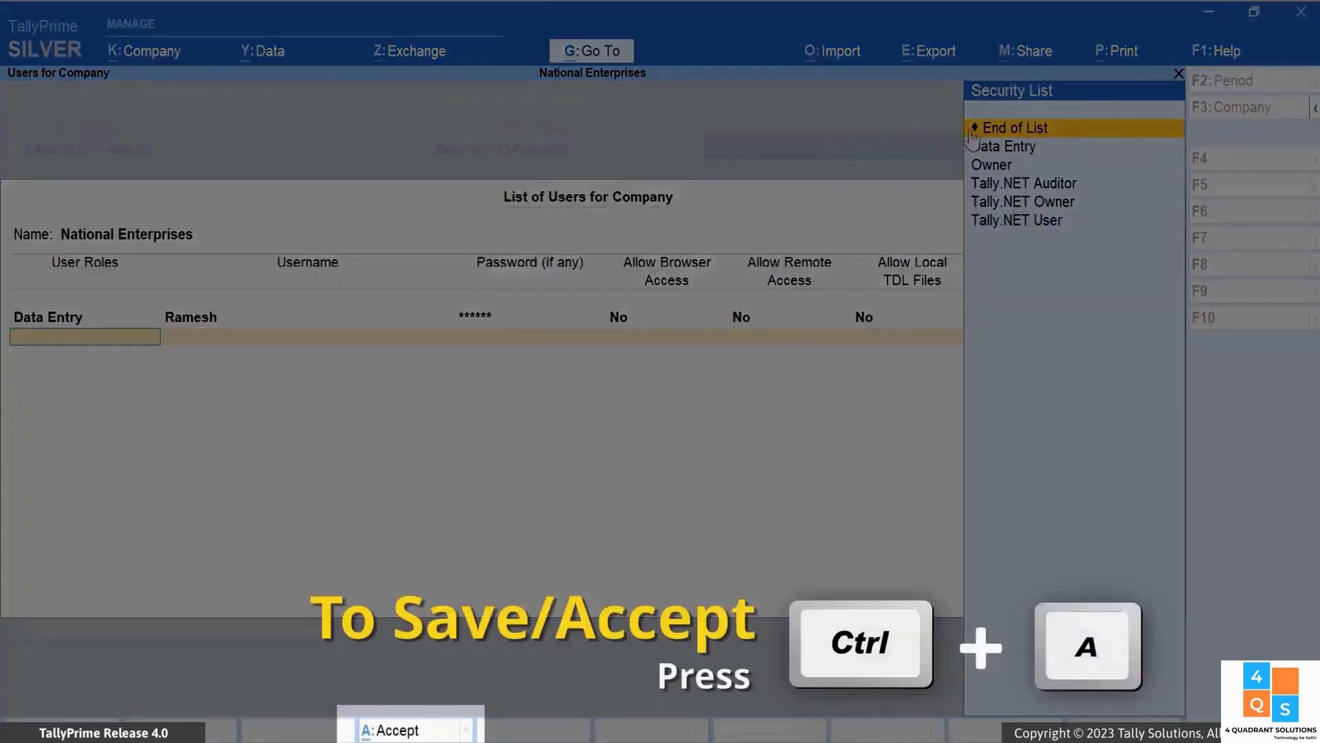
key("ctrl+a")
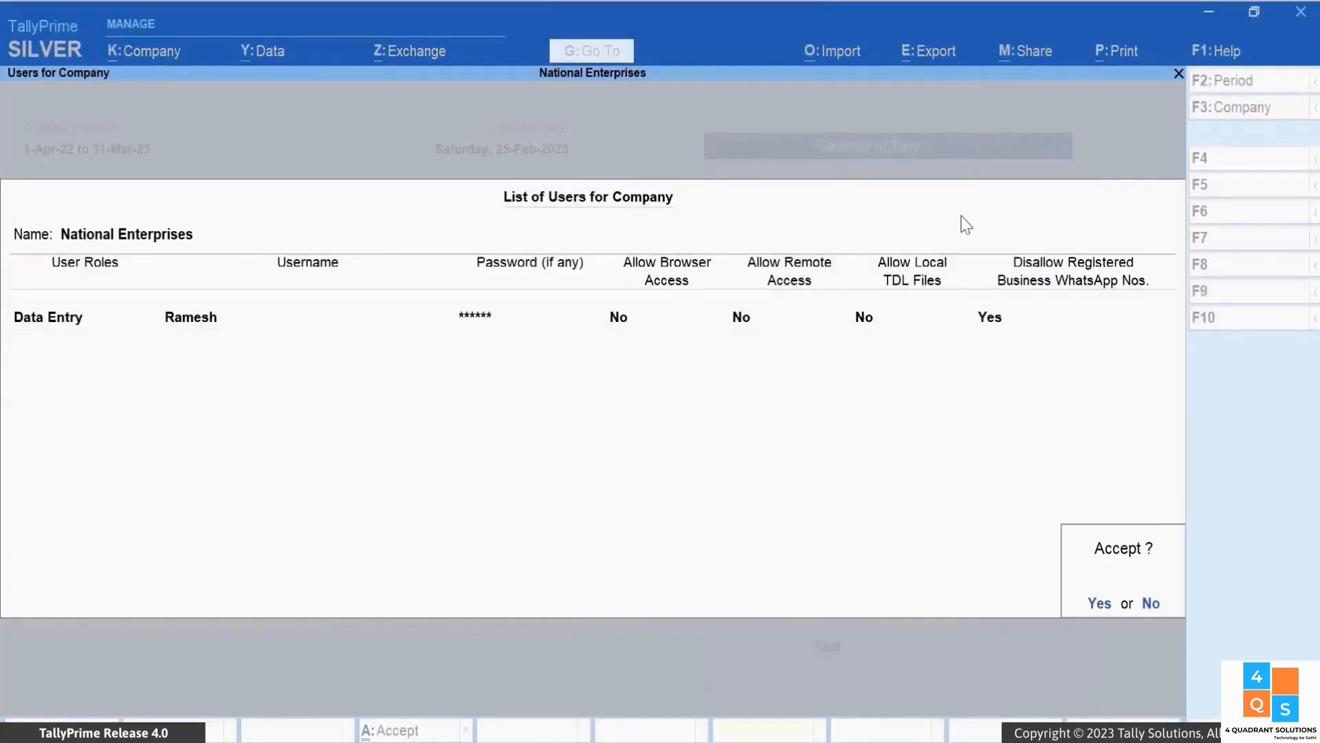
left_click(1101, 605)
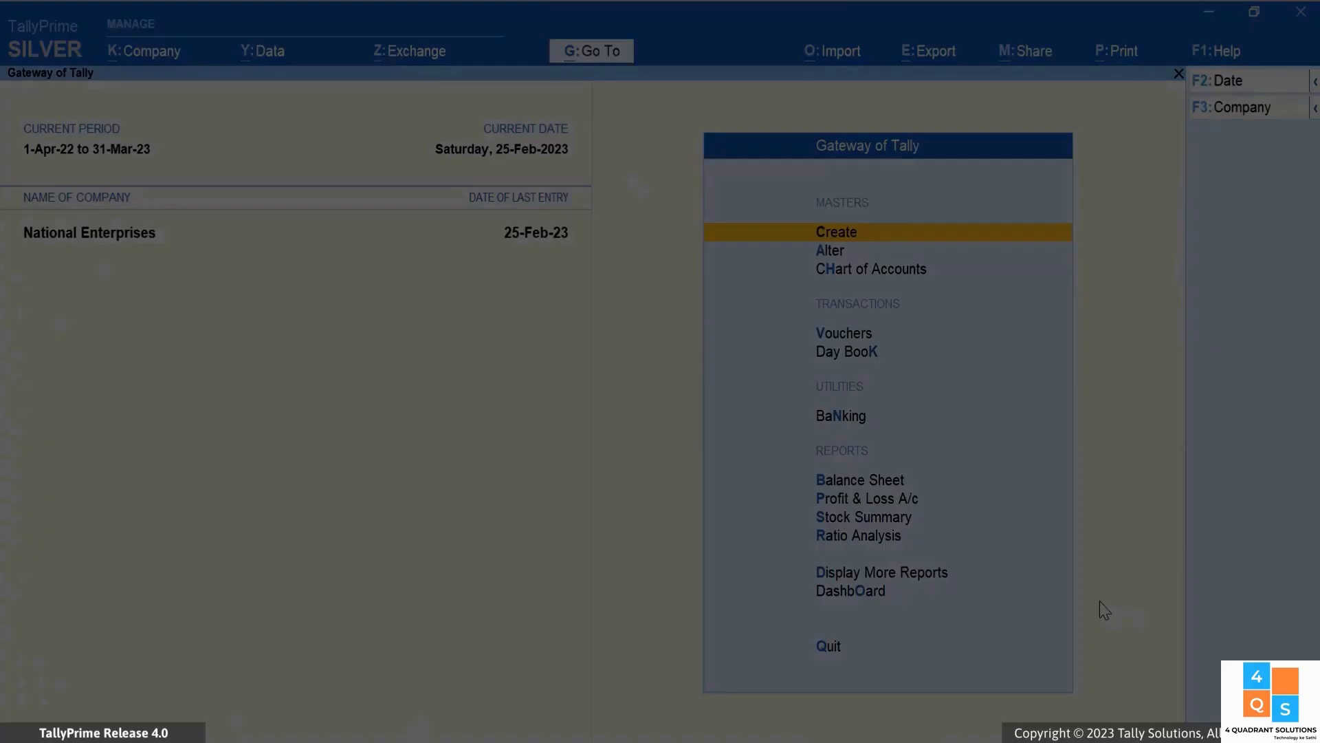